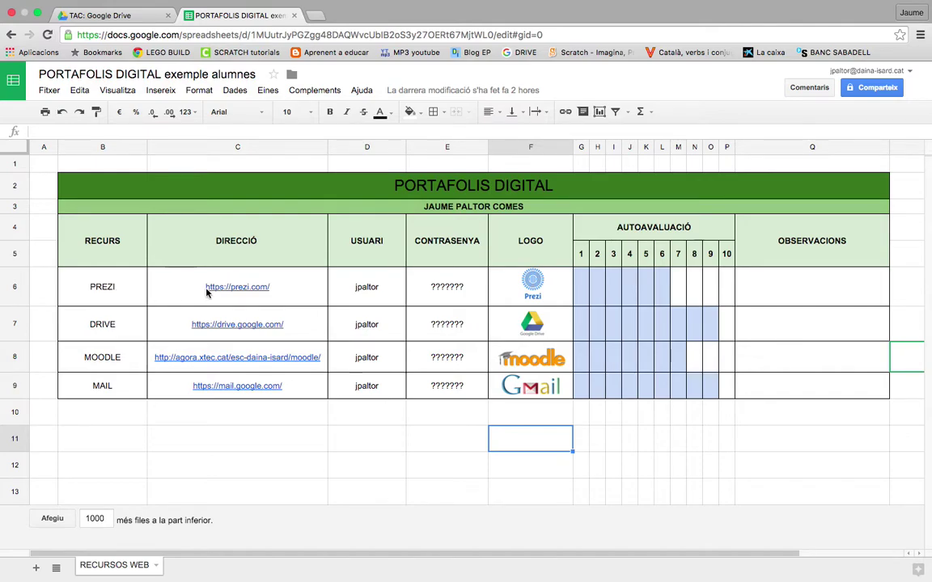
Open the PORTAFOLIS DIGITAL spreadsheet from the TAC folder in Google Drive
{"action": "left_click", "coordinate": [136, 19]}
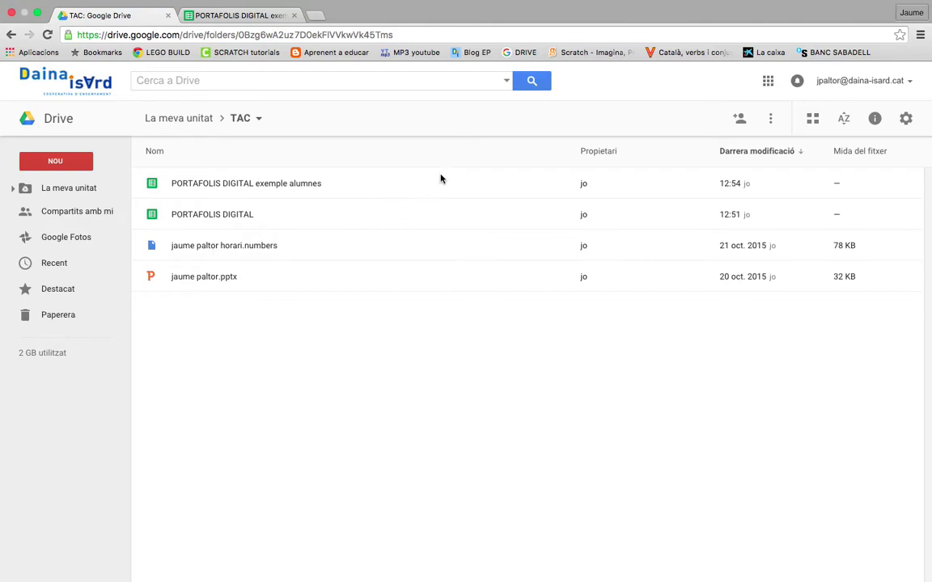
{"action": "left_click", "coordinate": [204, 213]}
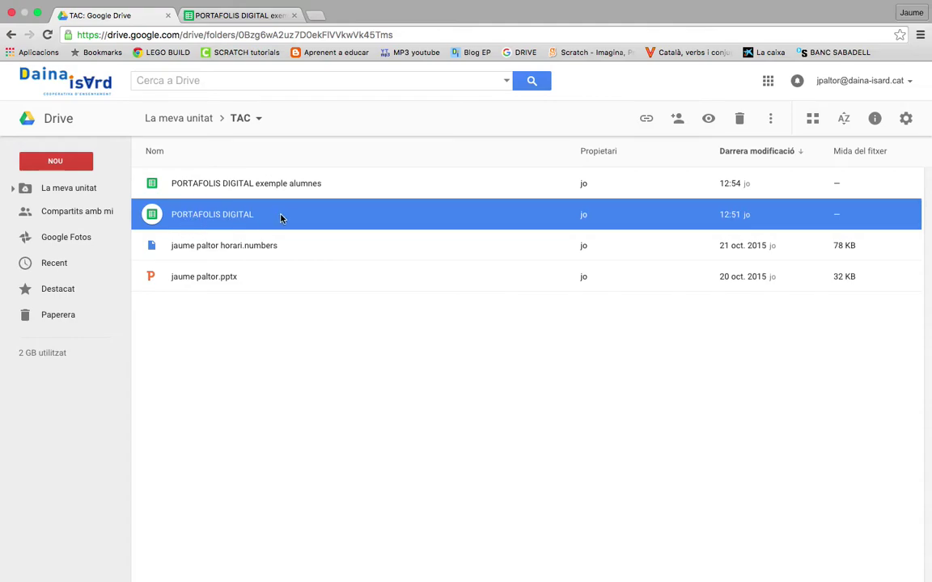
{"action": "double_click", "coordinate": [208, 220]}
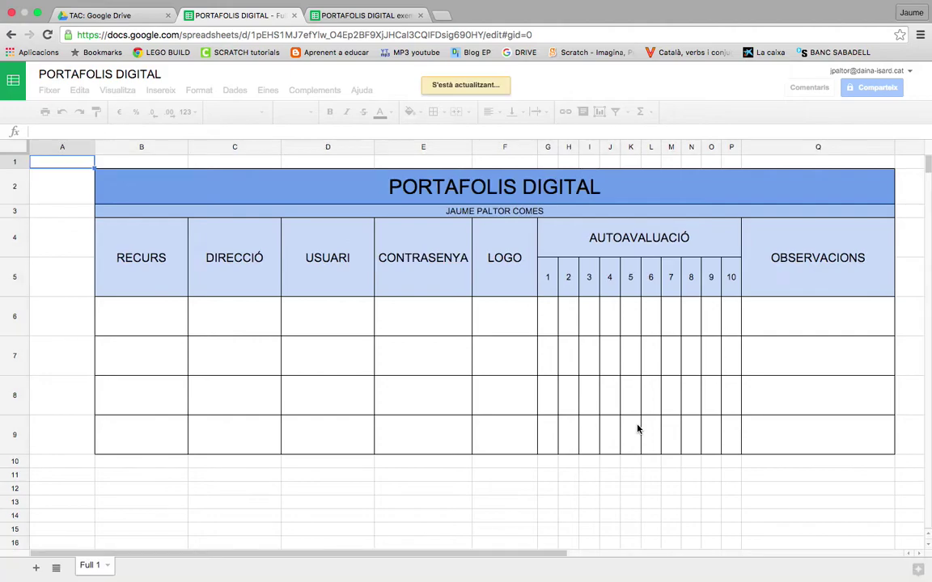
Enter PREZI in cell B6 as the first RECURS
{"action": "left_click", "coordinate": [150, 323]}
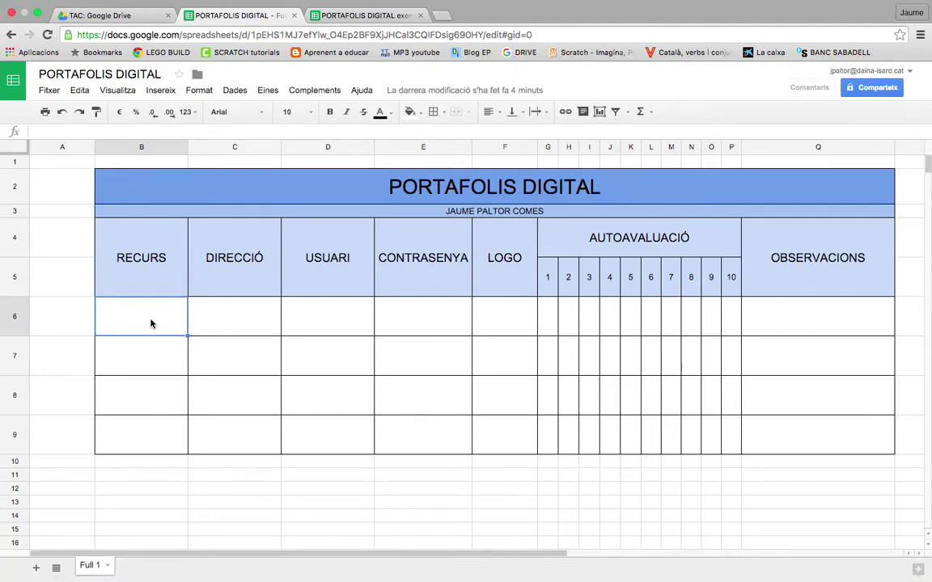
{"action": "type", "text": "pre"}
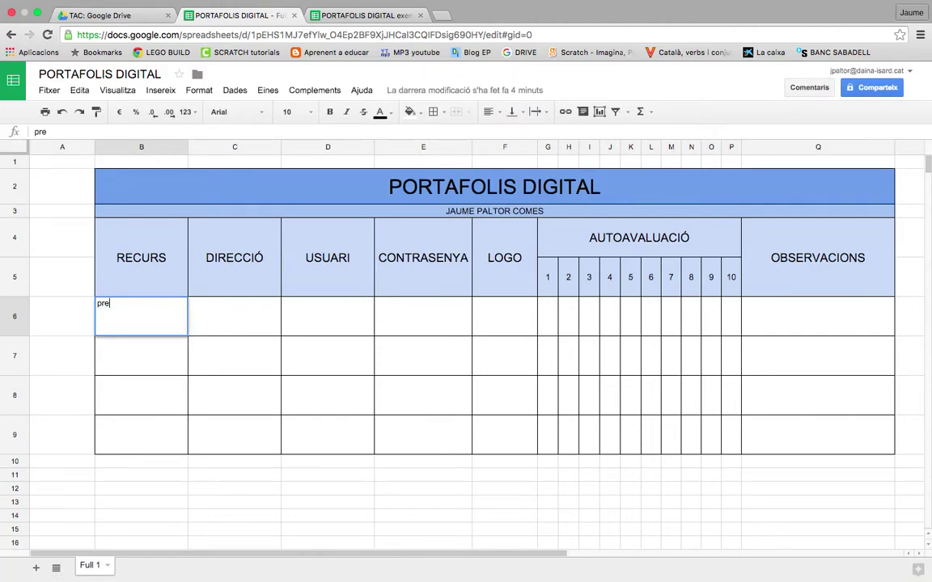
{"action": "key", "text": "BackSpace"}
{"action": "key", "text": "BackSpace"}
{"action": "key", "text": "BackSpace"}
{"action": "key", "text": "BackSpace"}
{"action": "key", "text": "BackSpace"}
{"action": "type", "text": "PREZI"}
{"action": "left_click", "coordinate": [225, 321]}
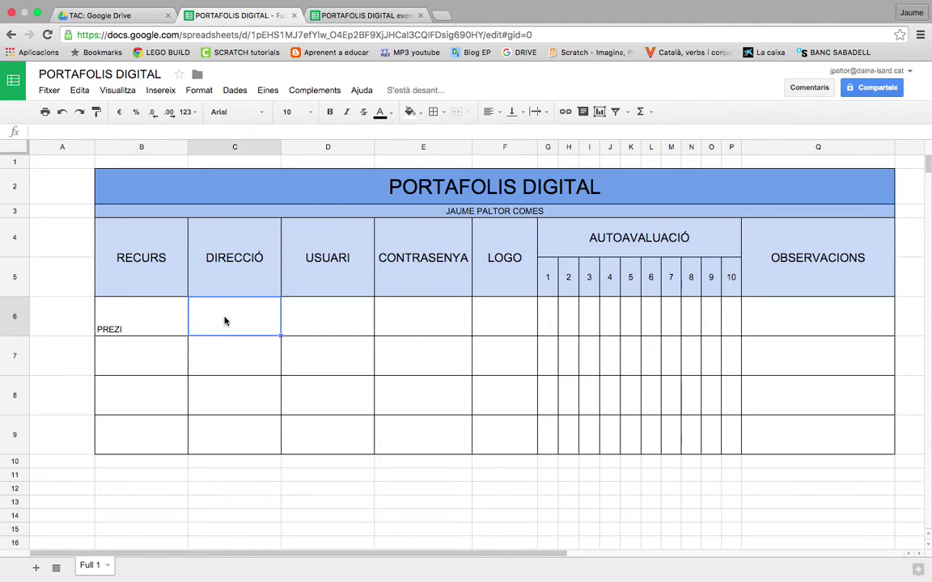
Widen column C for web addresses and narrow column B
{"action": "left_click_drag", "start_coordinate": [279, 147], "coordinate": [318, 146]}
{"action": "left_click", "coordinate": [172, 148]}
{"action": "left_click_drag", "start_coordinate": [187, 147], "coordinate": [175, 146]}
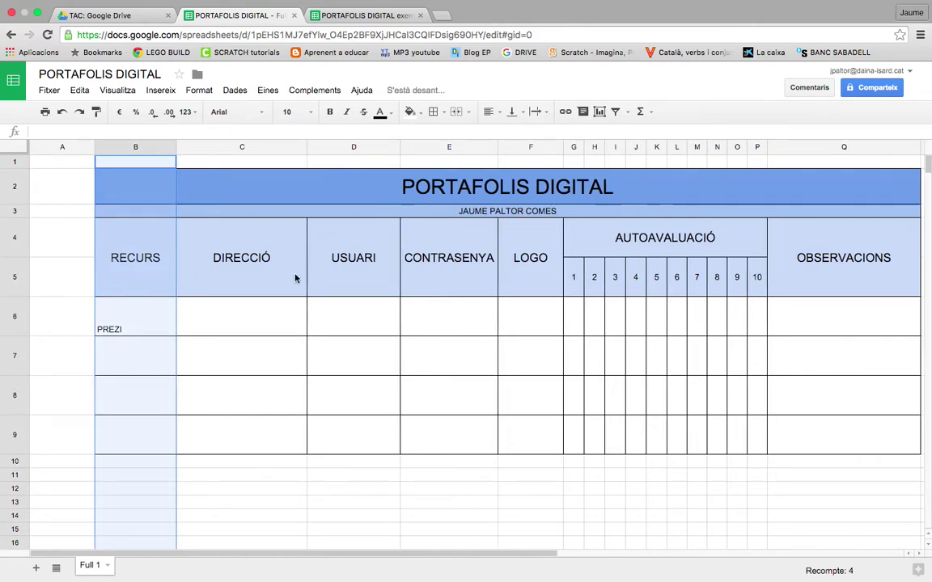
{"action": "left_click", "coordinate": [441, 16]}
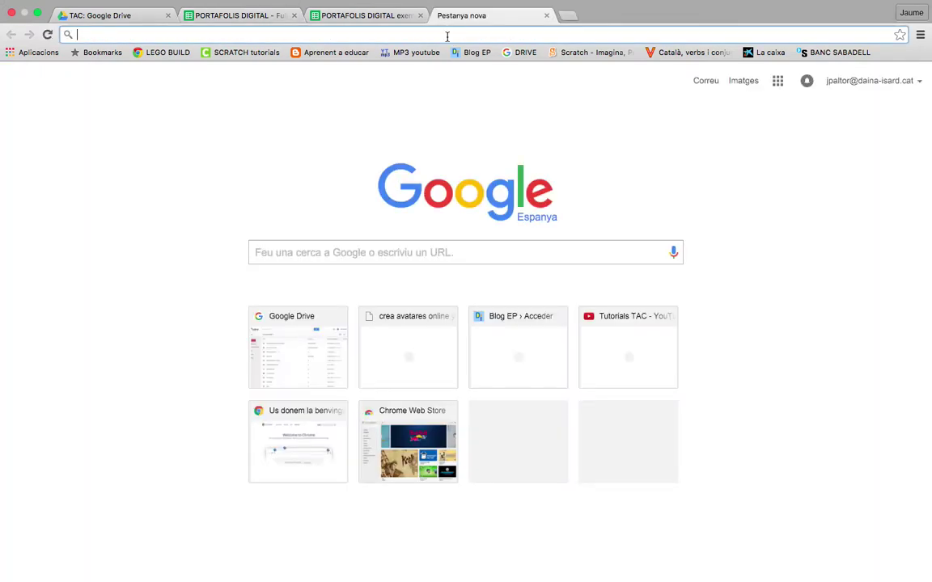
Search for PREZI, open prezi.com and select its full web address
{"action": "type", "text": "PREZI"}
{"action": "key", "text": "Return"}
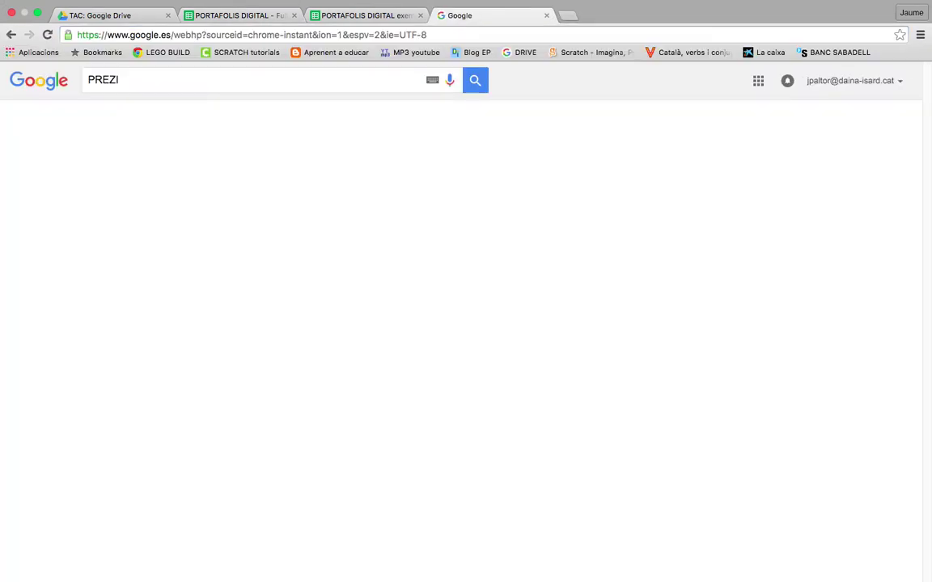
{"action": "left_click", "coordinate": [105, 181]}
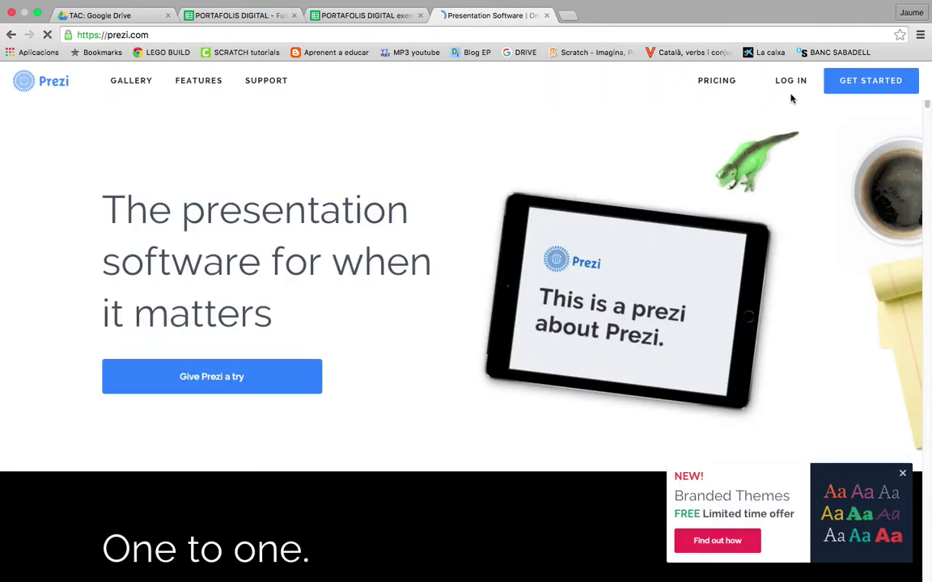
{"action": "left_click", "coordinate": [154, 34]}
{"action": "left_click_drag", "start_coordinate": [177, 35], "coordinate": [73, 36]}
{"action": "key", "text": "super+c"}
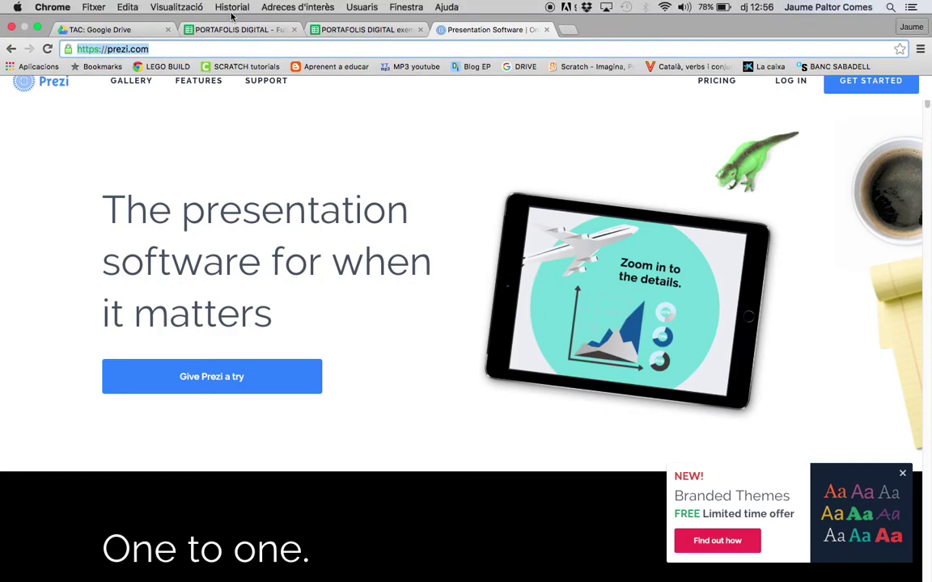
{"action": "left_click", "coordinate": [245, 30]}
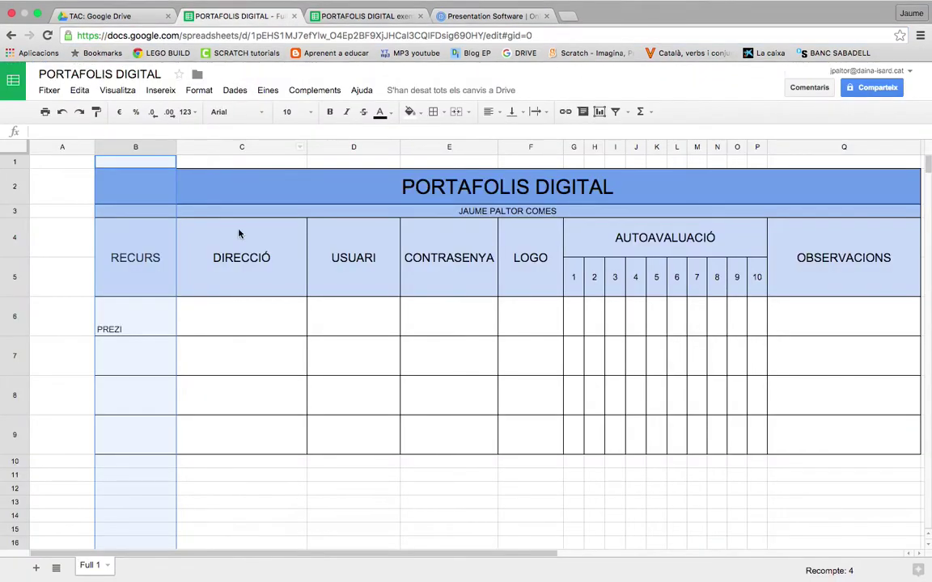
{"action": "left_click", "coordinate": [218, 319]}
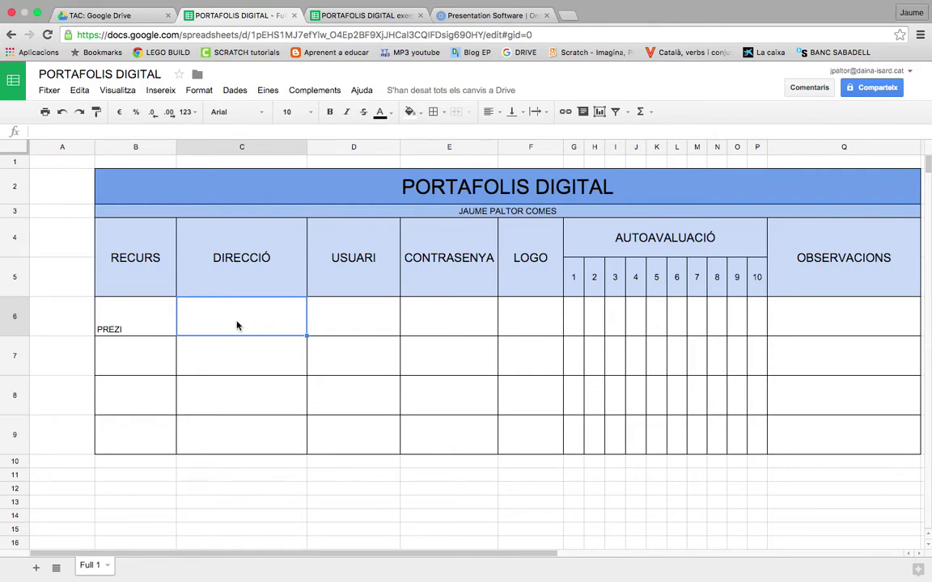
{"action": "key", "text": "super+v"}
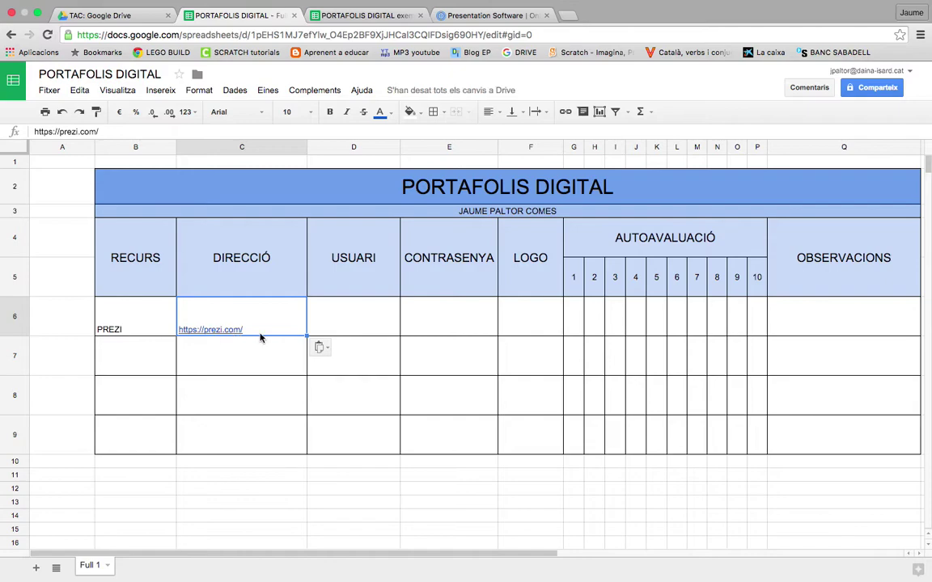
{"action": "left_click", "coordinate": [493, 15]}
{"action": "left_click", "coordinate": [546, 16]}
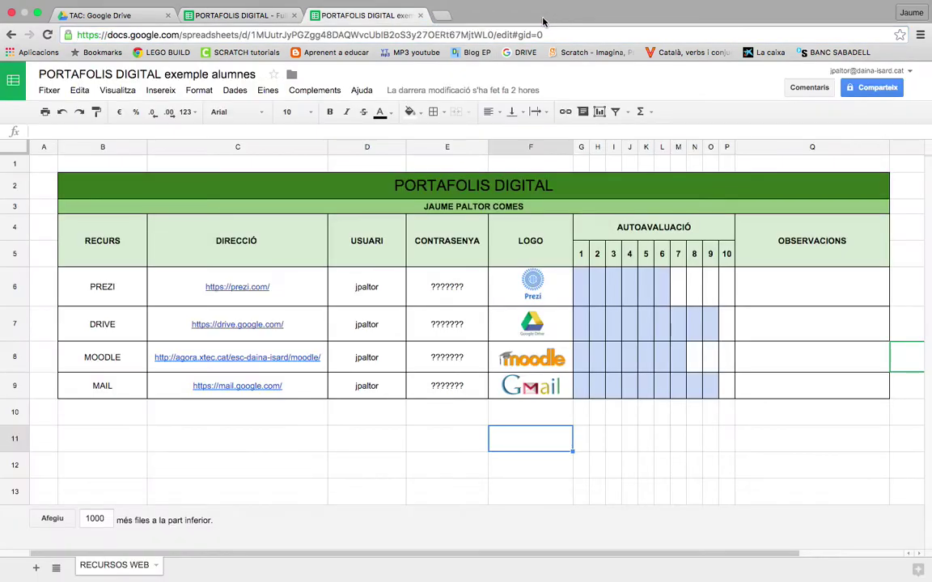
Test the C6 link from its preview to confirm it opens prezi.com, then close it
{"action": "left_click", "coordinate": [260, 22]}
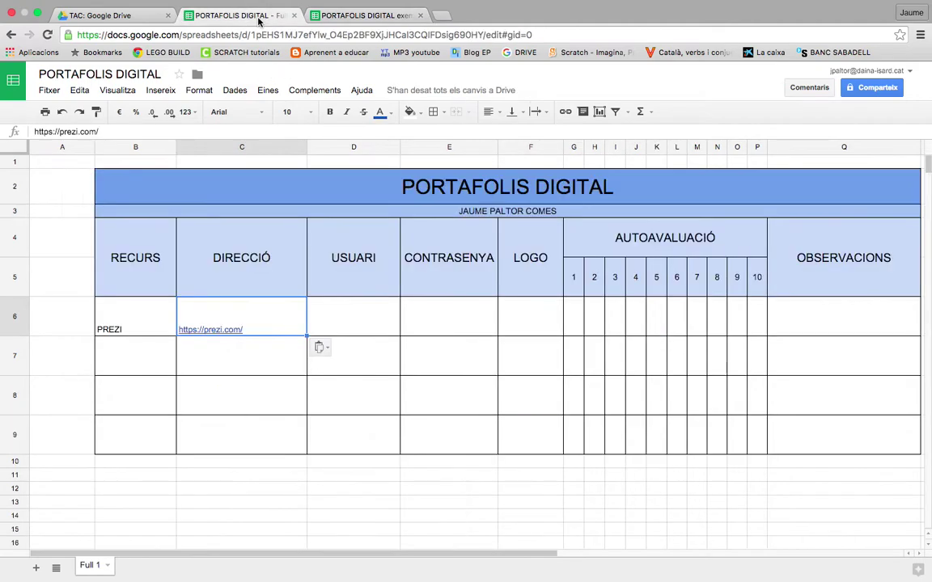
{"action": "left_click", "coordinate": [229, 343]}
{"action": "left_click", "coordinate": [239, 325]}
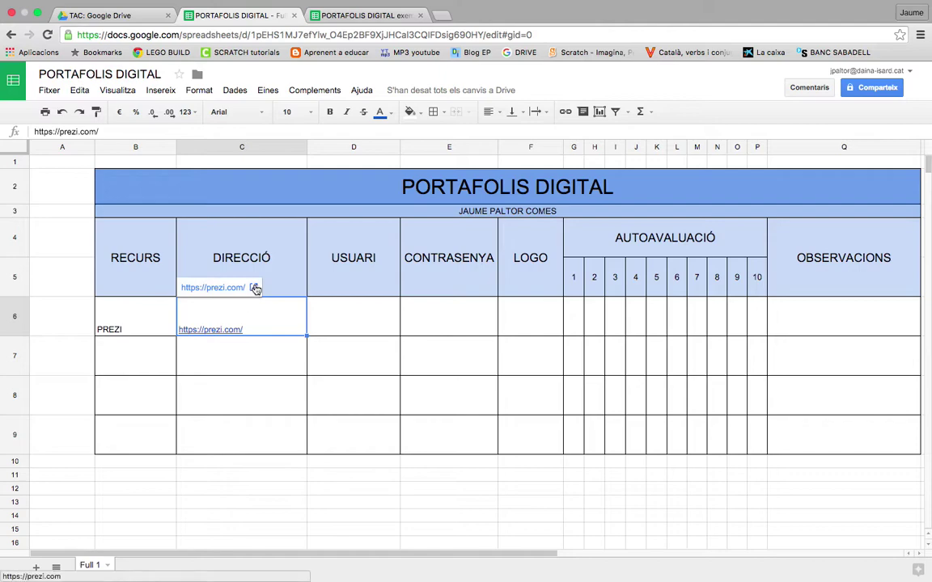
{"action": "left_click", "coordinate": [254, 288]}
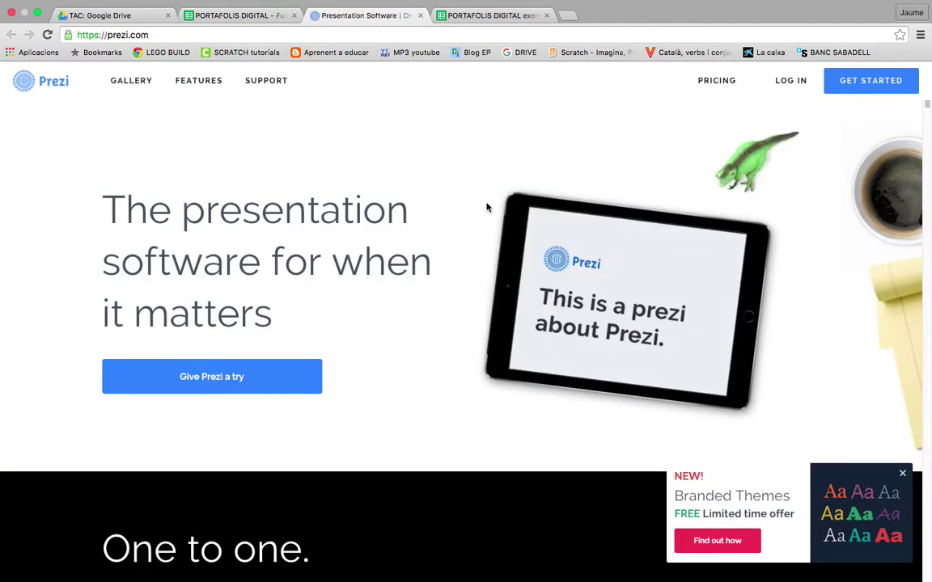
{"action": "left_click", "coordinate": [420, 15]}
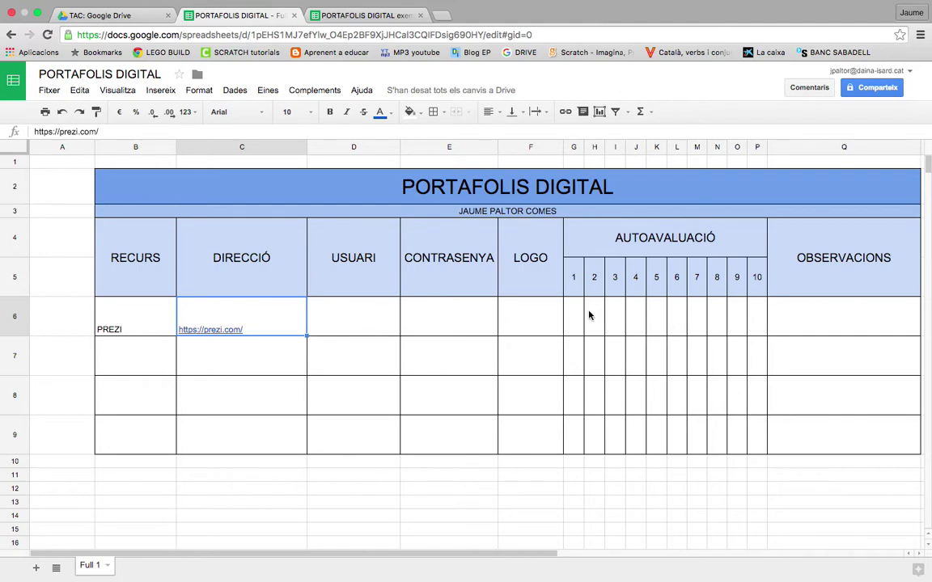
Enter the Prezi account username in cell D6
{"action": "left_click", "coordinate": [356, 322]}
{"action": "type", "text": "J"}
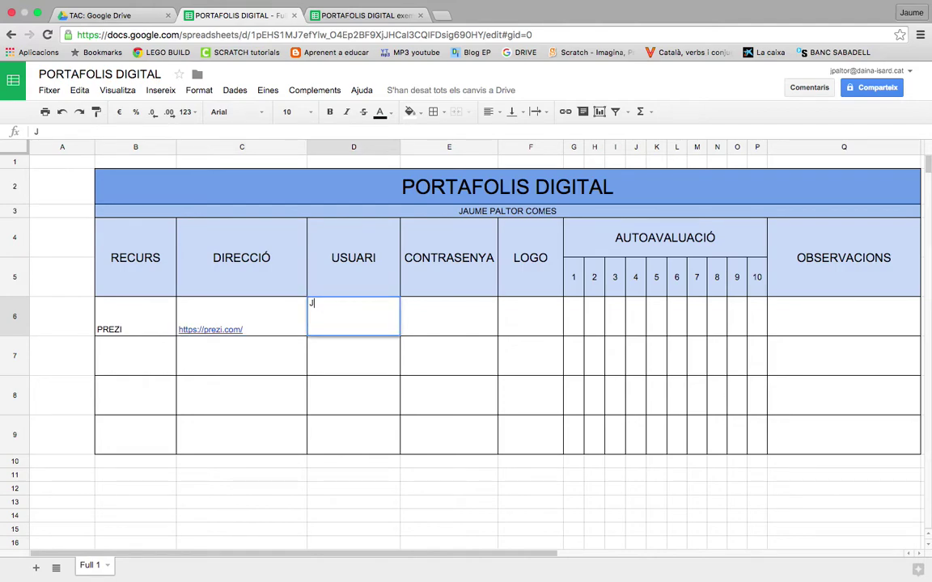
{"action": "type", "text": "PALTOR"}
{"action": "key", "text": "BackSpace"}
{"action": "key", "text": "BackSpace"}
{"action": "key", "text": "BackSpace"}
{"action": "left_click", "coordinate": [424, 321]}
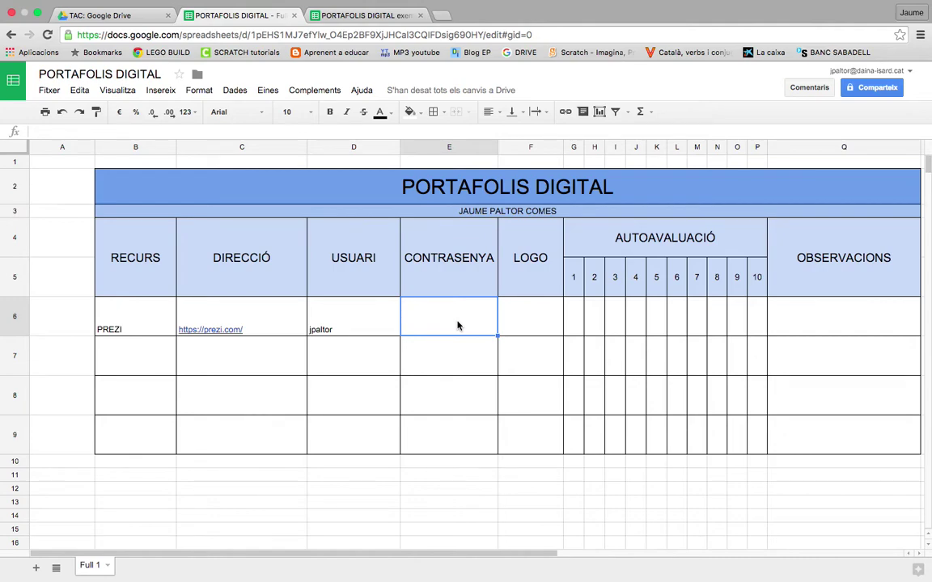
Fill E6 with the '????????' password placeholder
{"action": "type", "text": "????????"}
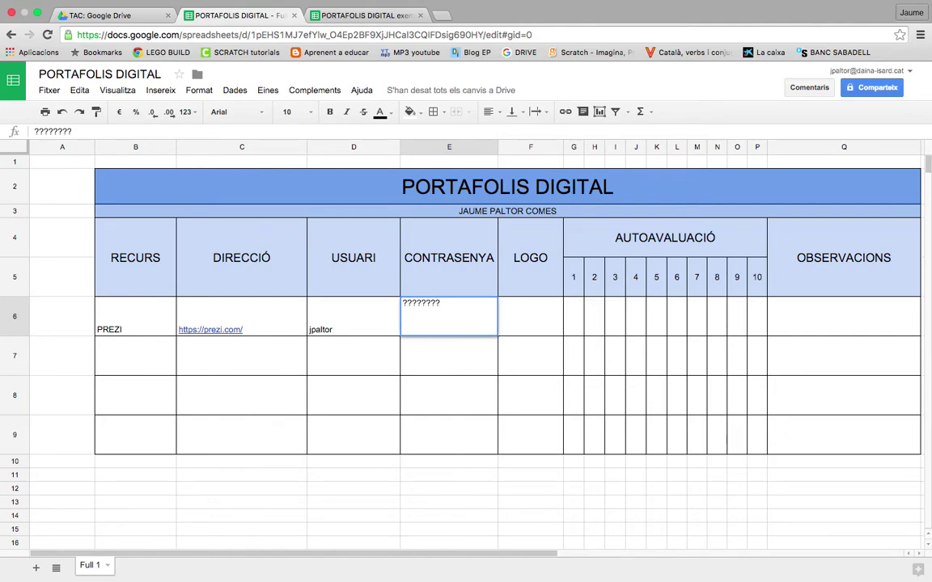
{"action": "left_click", "coordinate": [522, 321]}
{"action": "left_click", "coordinate": [460, 326]}
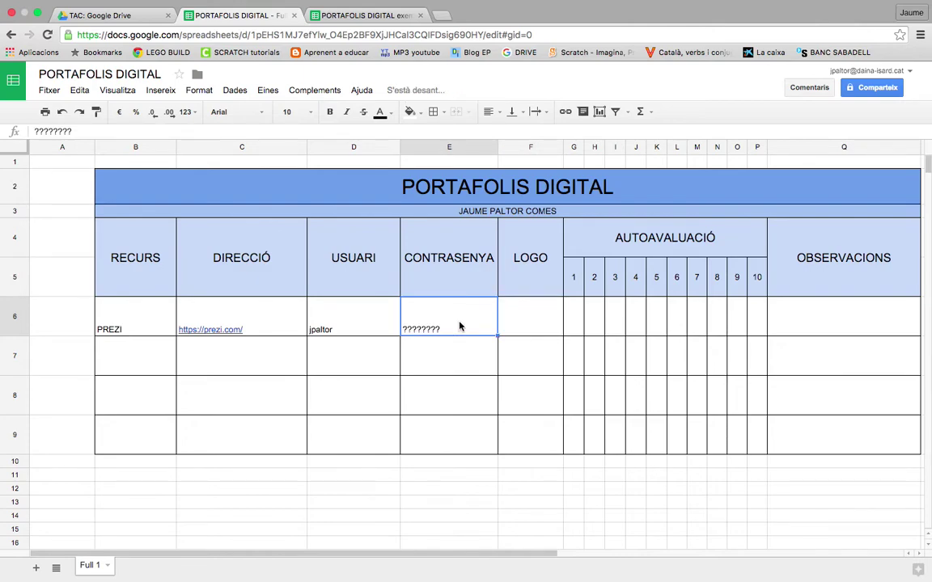
{"action": "left_click", "coordinate": [370, 323]}
{"action": "left_click", "coordinate": [445, 324]}
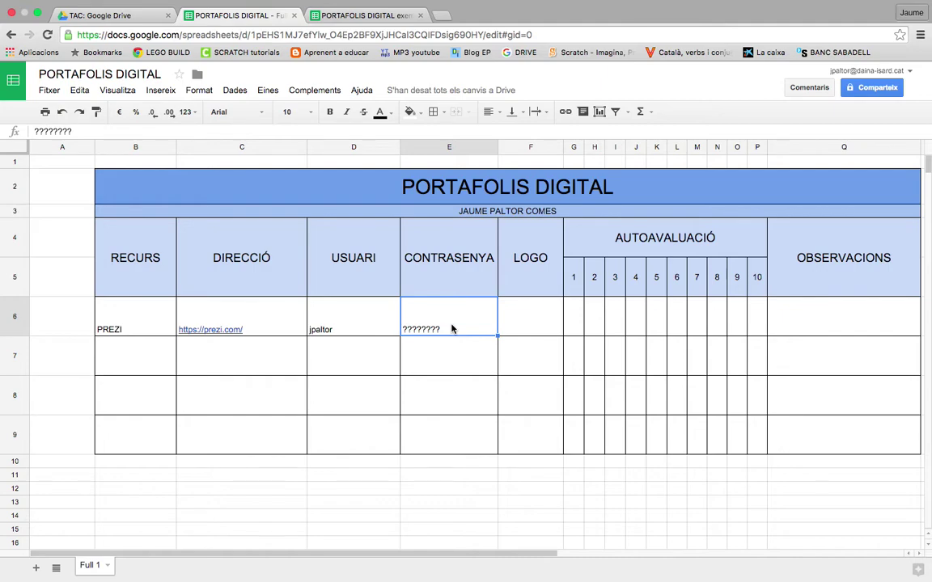
{"action": "left_click", "coordinate": [516, 325]}
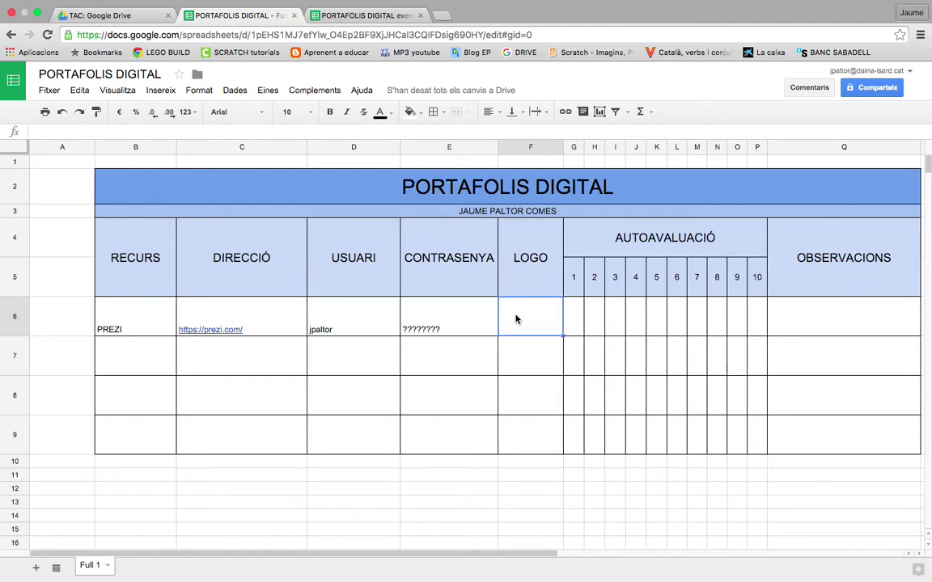
Fill cells G6:L6, self-assessment 1 to 6, with light yellow
{"action": "left_click", "coordinate": [811, 315]}
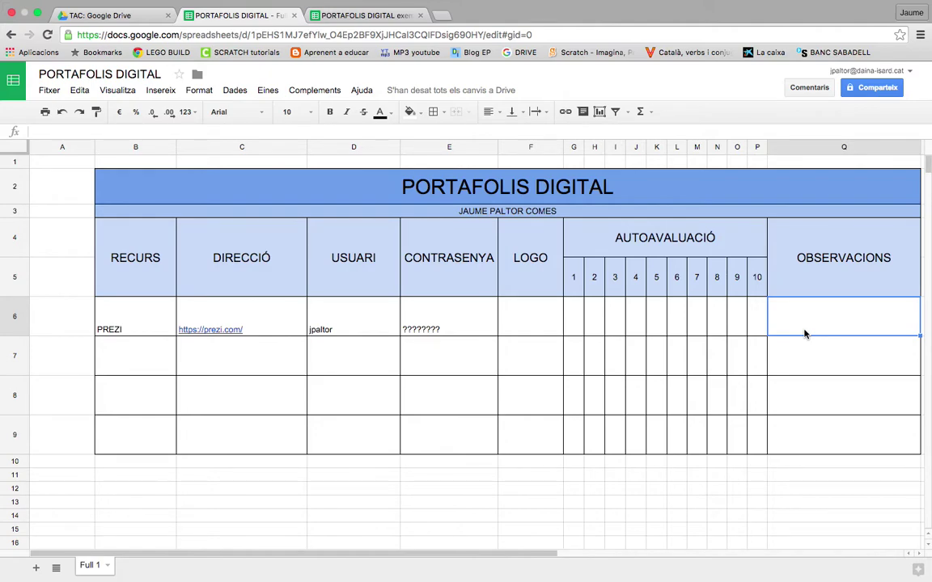
{"action": "left_click", "coordinate": [574, 323]}
{"action": "left_click_drag", "start_coordinate": [593, 325], "coordinate": [679, 325]}
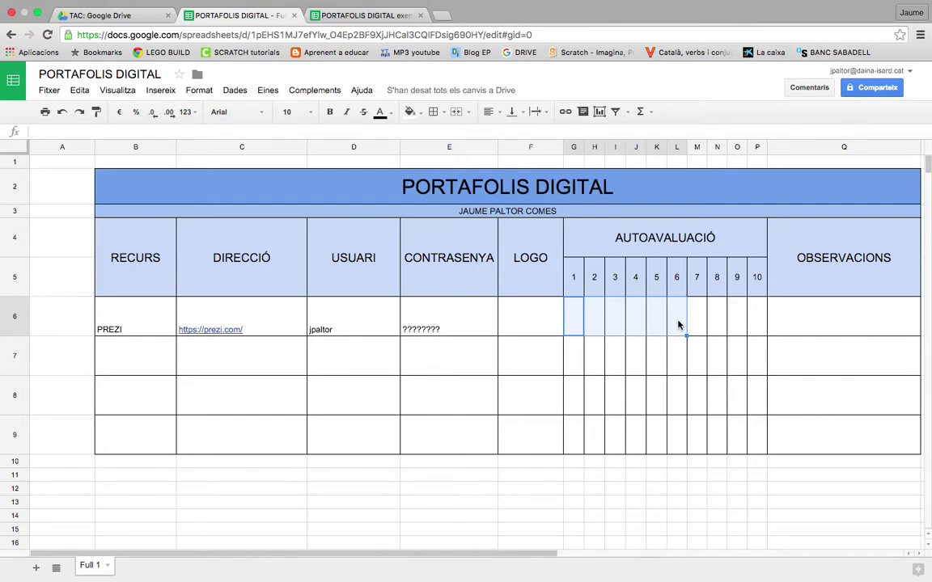
{"action": "left_click", "coordinate": [627, 331]}
{"action": "left_click_drag", "start_coordinate": [572, 316], "coordinate": [676, 314]}
{"action": "left_click", "coordinate": [410, 111]}
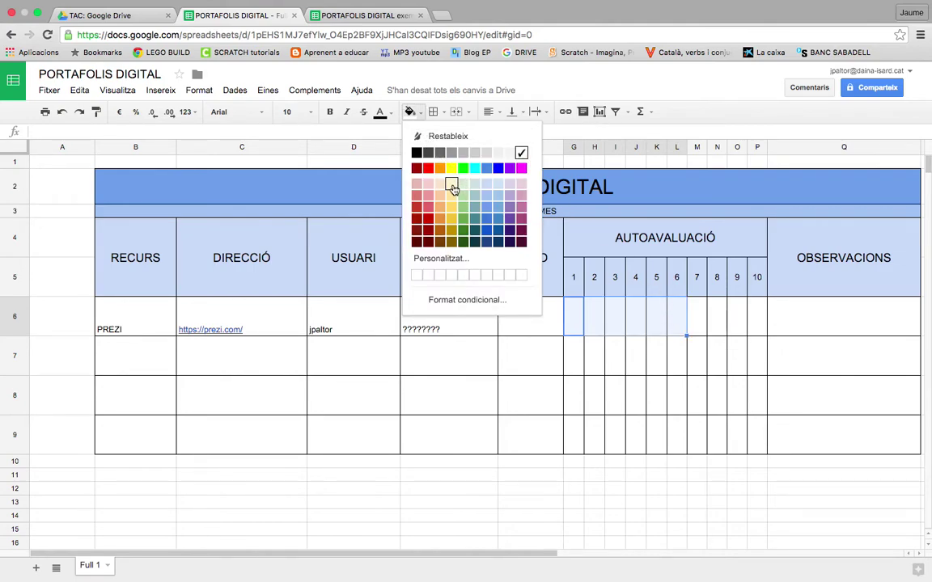
{"action": "left_click", "coordinate": [451, 187]}
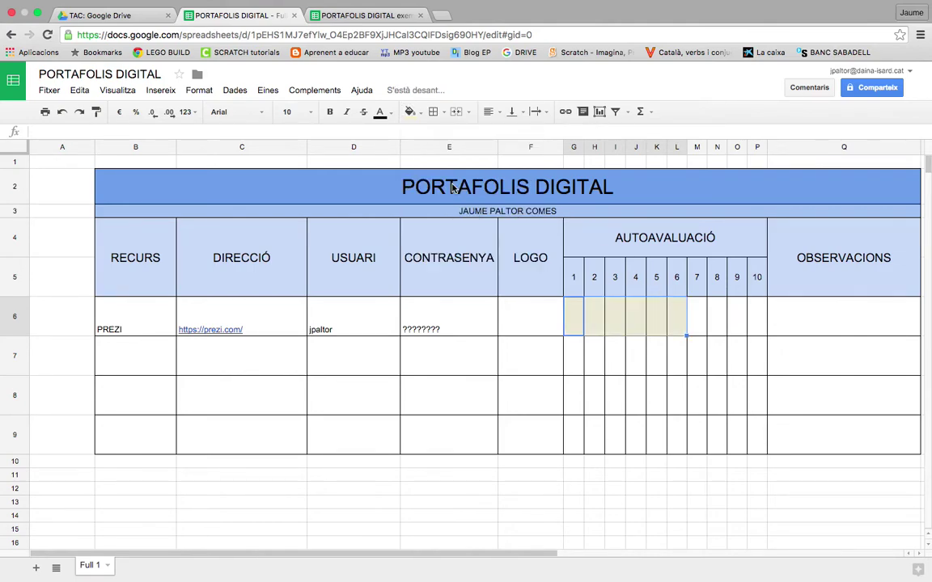
{"action": "left_click", "coordinate": [782, 313]}
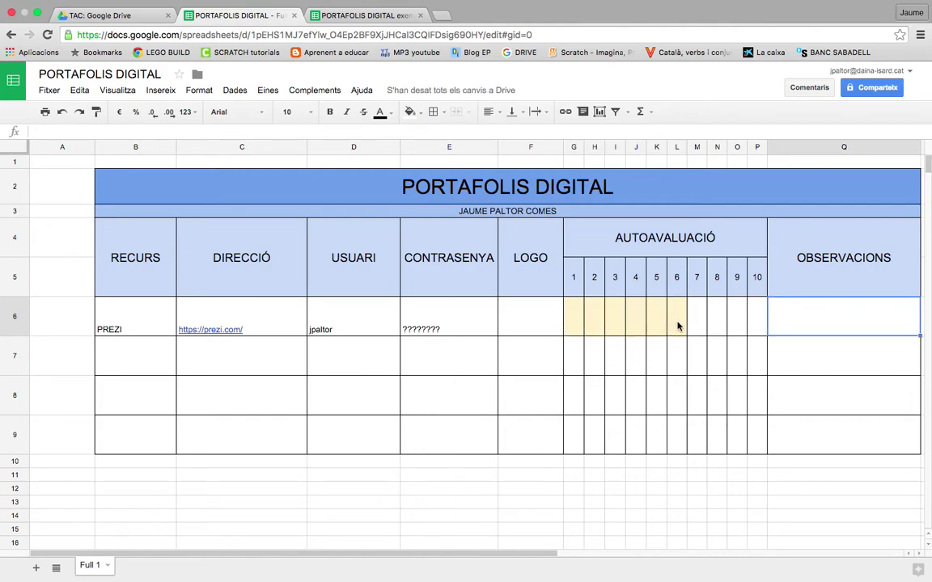
{"action": "left_click", "coordinate": [531, 320]}
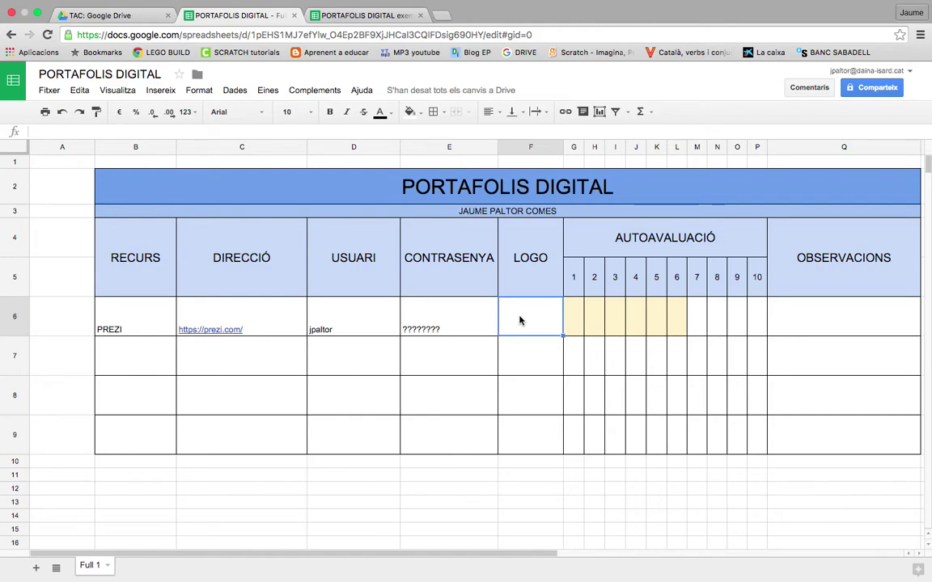
Search Google Images for 'prezi logo' and list the wide logo in other sizes
{"action": "left_click", "coordinate": [441, 16]}
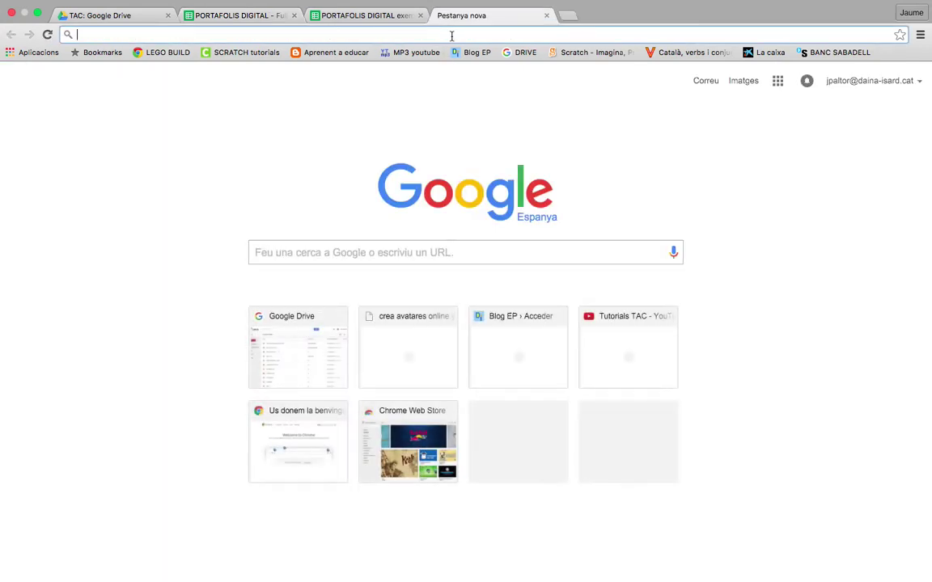
{"action": "type", "text": "prezi "}
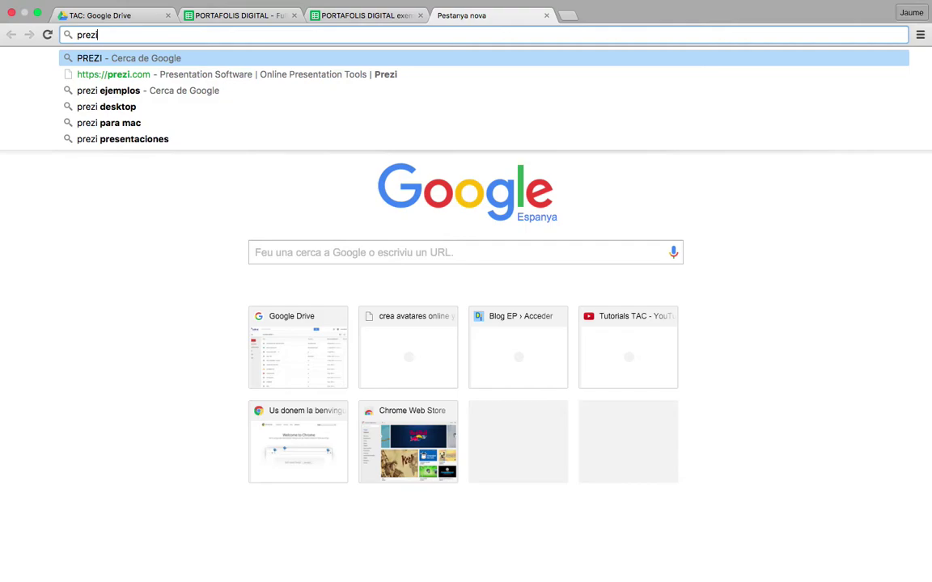
{"action": "type", "text": "logo"}
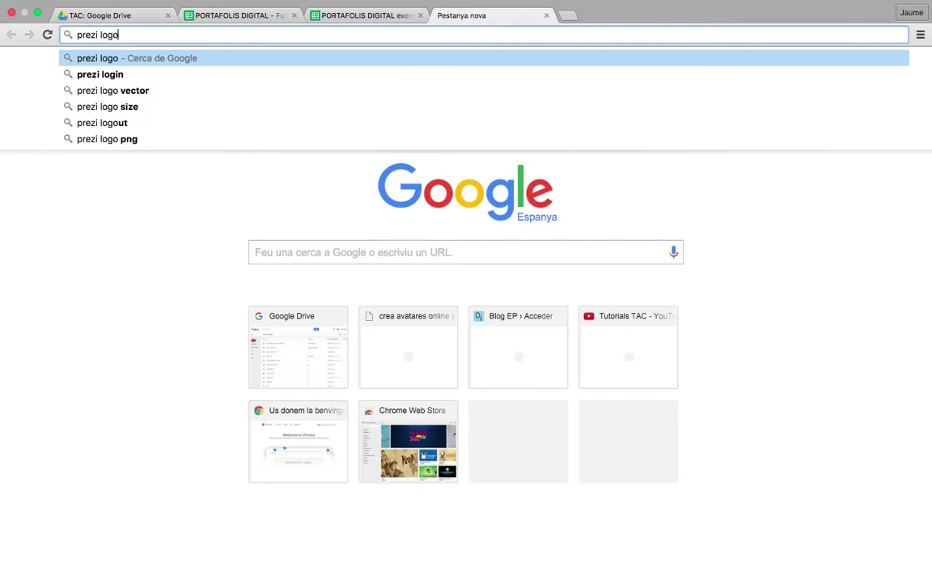
{"action": "key", "text": "Return"}
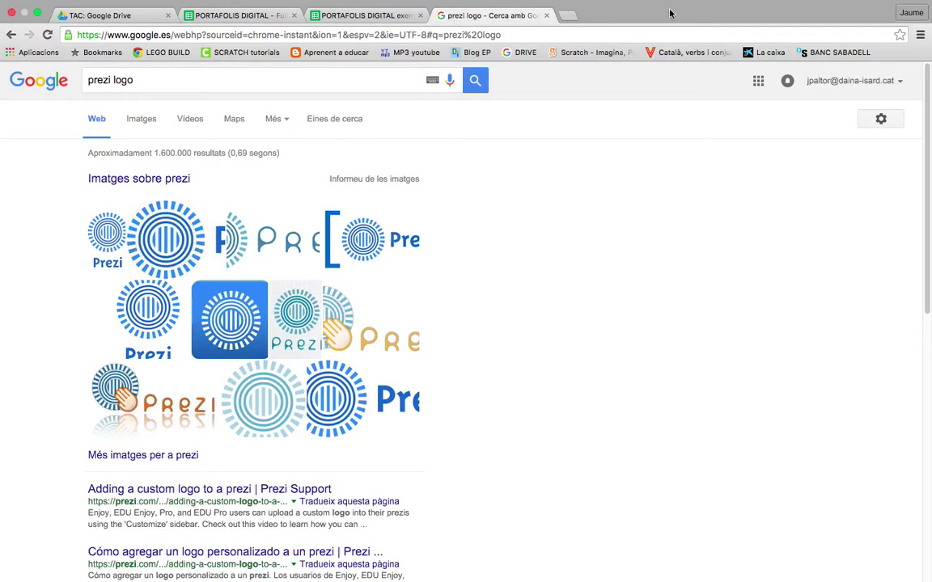
{"action": "left_click", "coordinate": [144, 118]}
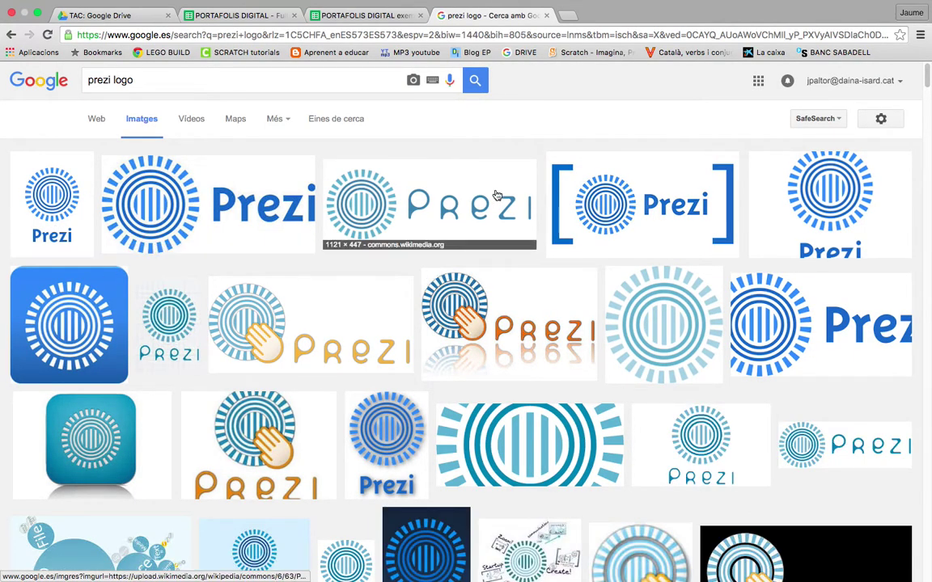
{"action": "left_click", "coordinate": [254, 208]}
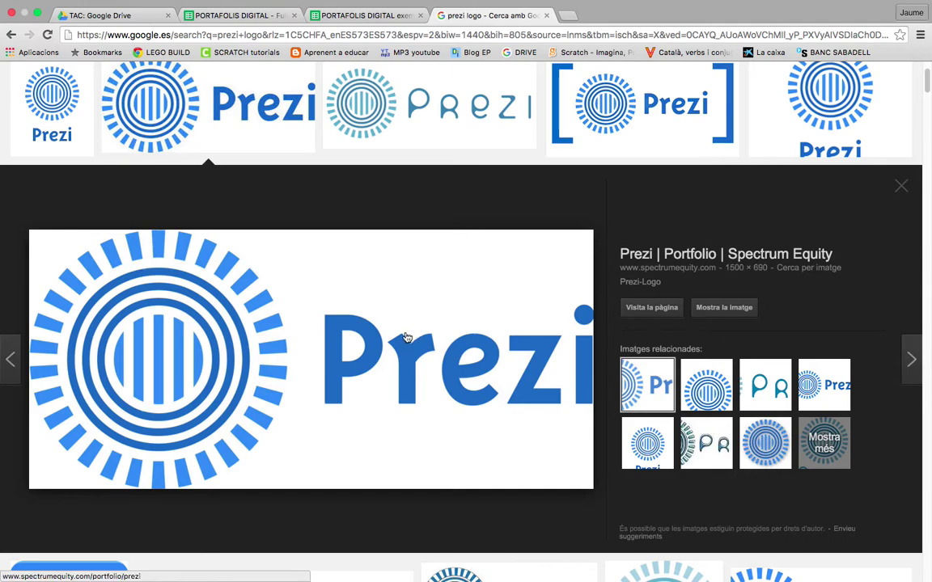
{"action": "left_click", "coordinate": [745, 269]}
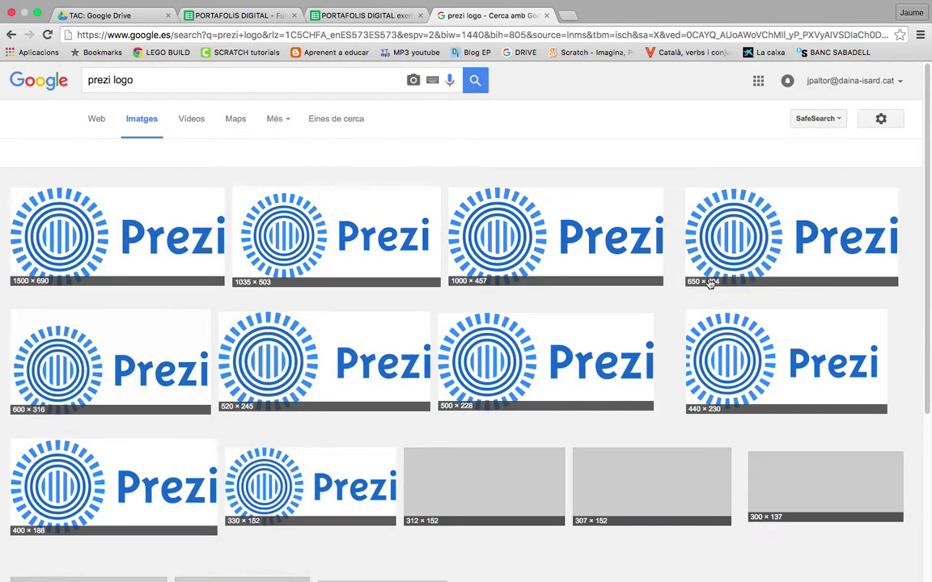
{"action": "scroll", "coordinate": [615, 306], "scroll_direction": "down", "scroll_amount": 5}
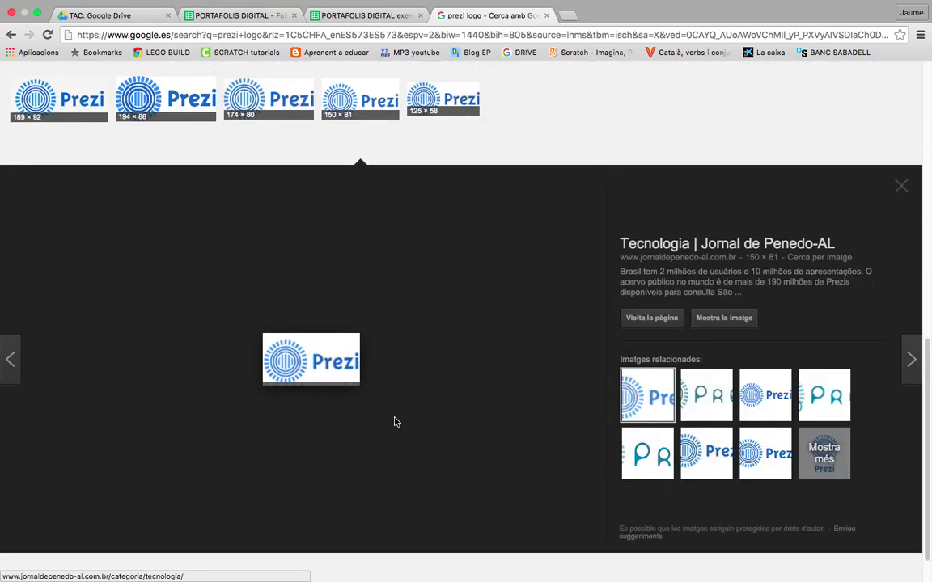
Save the 150 × 81 Prezi logo to the desktop as 'logo prezi.png'
{"action": "right_click", "coordinate": [328, 356]}
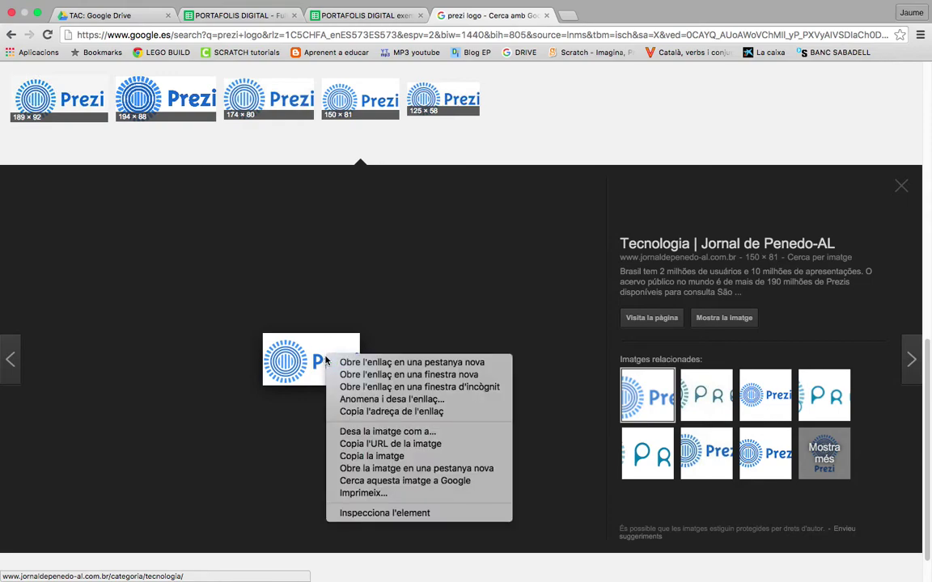
{"action": "left_click", "coordinate": [395, 433]}
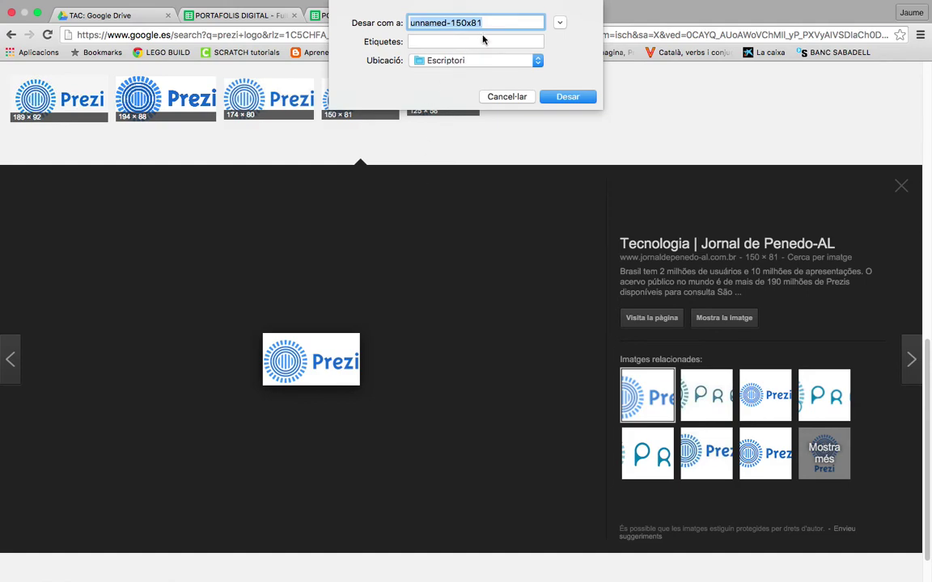
{"action": "type", "text": "logo prezi"}
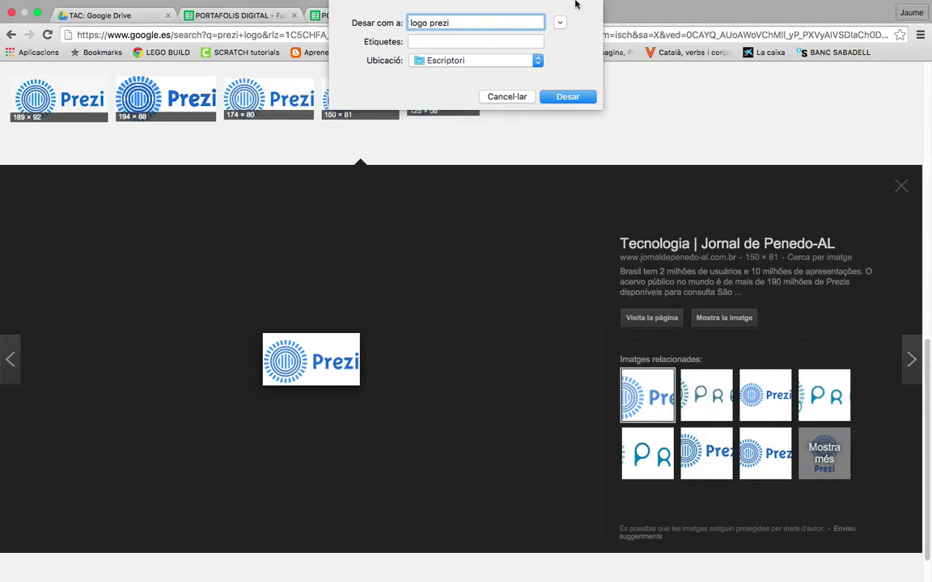
{"action": "left_click", "coordinate": [570, 98]}
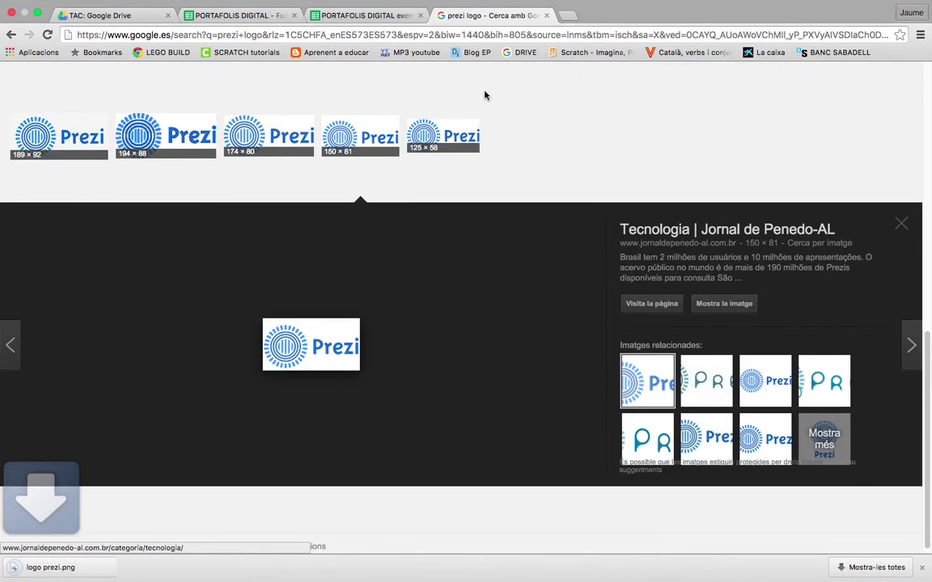
{"action": "left_click", "coordinate": [345, 21]}
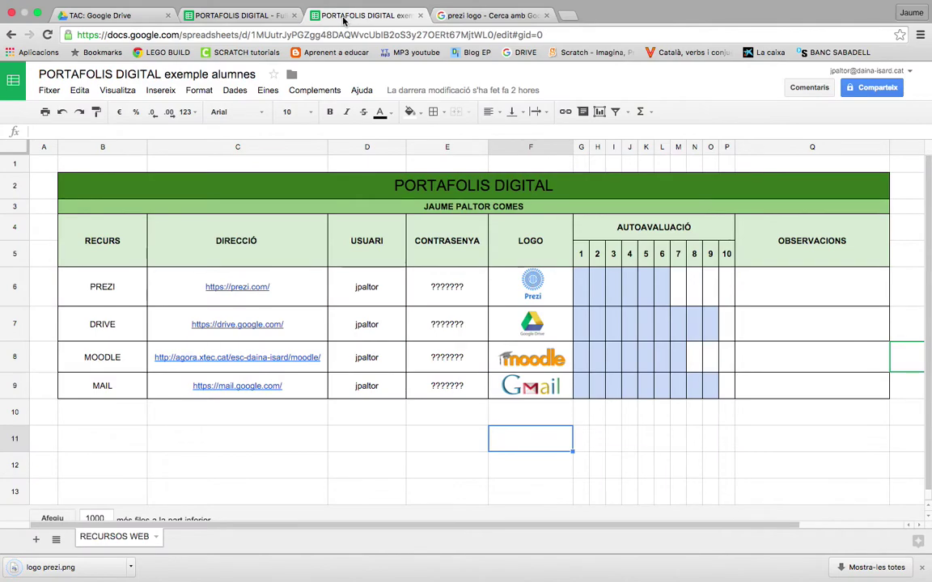
Insert an image into the sheet by uploading logo prezi.png from the Escriptori folder
{"action": "left_click", "coordinate": [264, 16]}
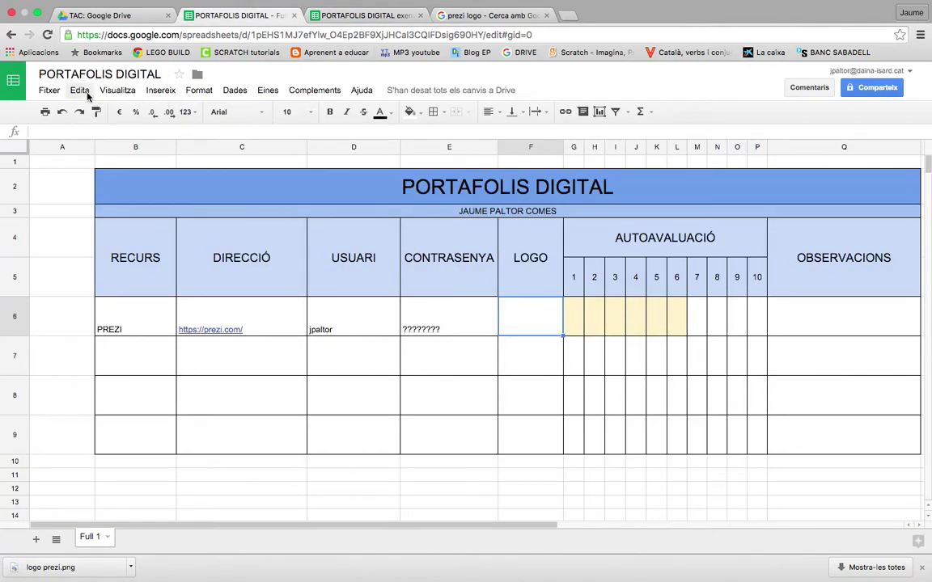
{"action": "left_click", "coordinate": [160, 91]}
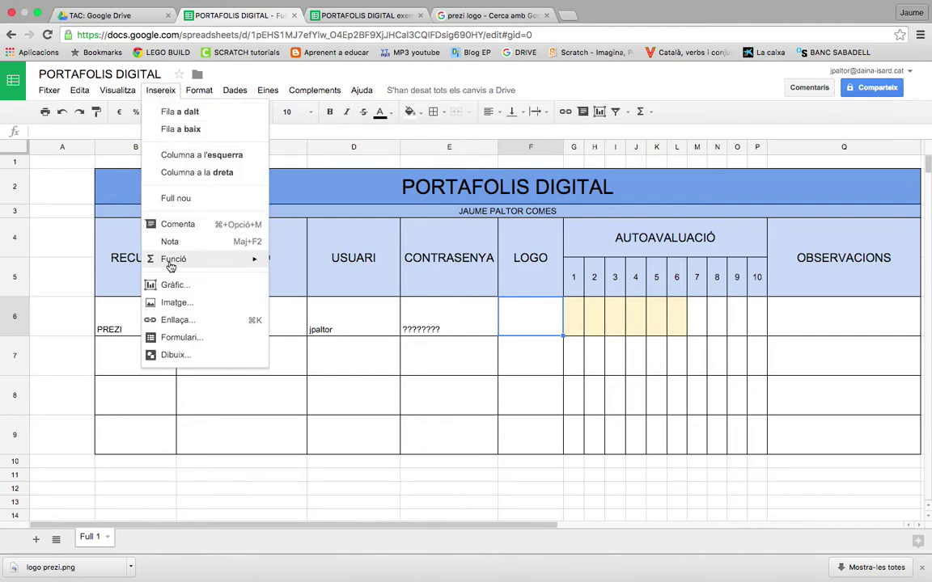
{"action": "left_click", "coordinate": [176, 303]}
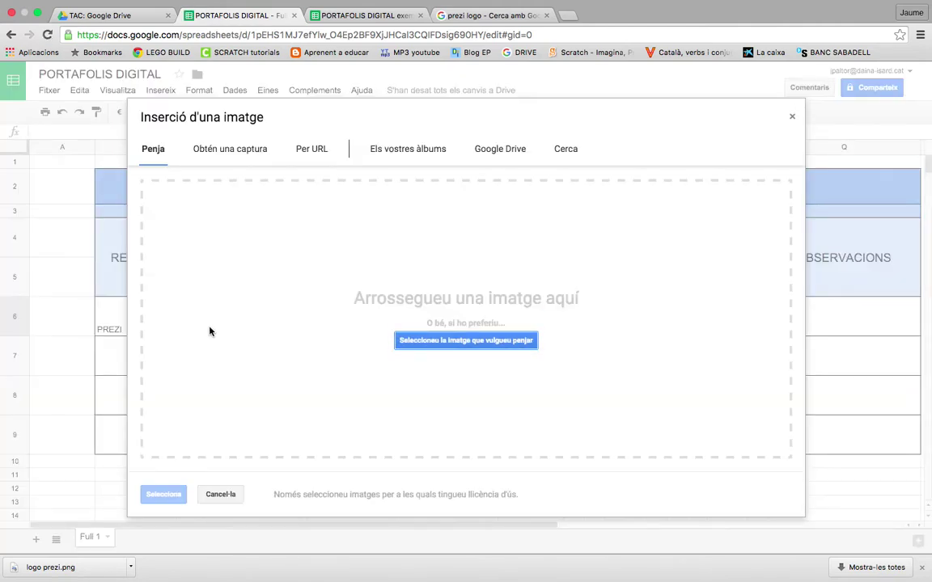
{"action": "left_click", "coordinate": [461, 343]}
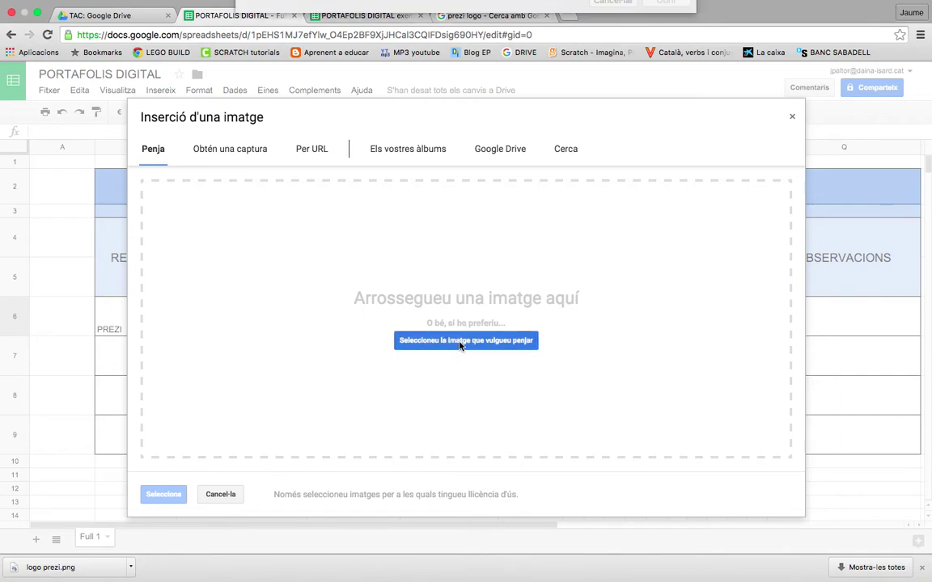
{"action": "left_click", "coordinate": [287, 70]}
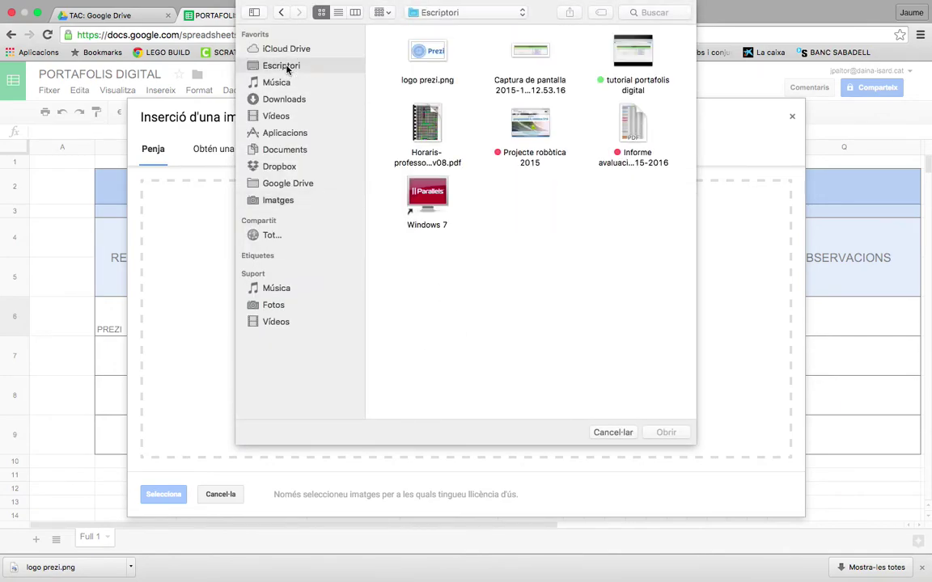
{"action": "left_click", "coordinate": [430, 56]}
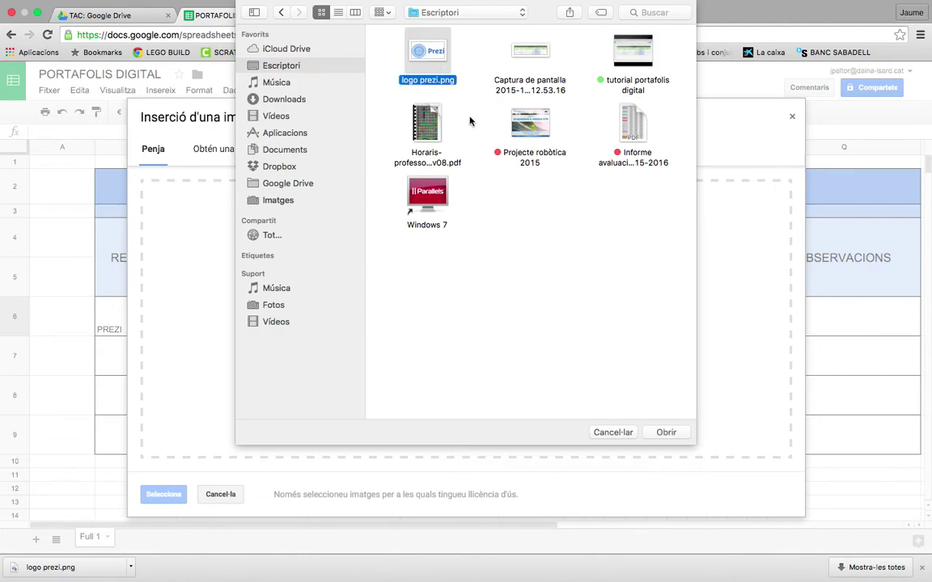
{"action": "left_click", "coordinate": [666, 432]}
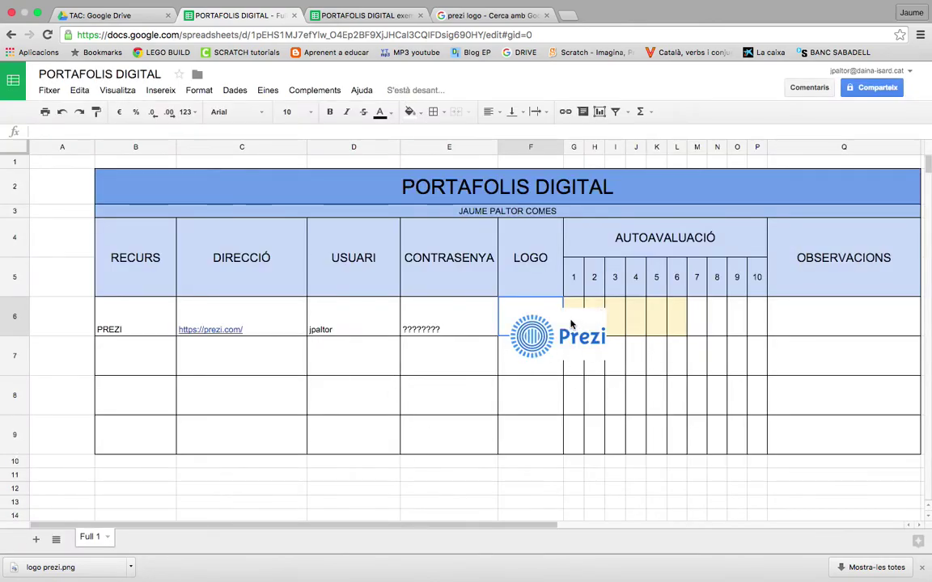
Move and shrink the Prezi logo into cell F6 and make row 6 taller
{"action": "left_click", "coordinate": [571, 324]}
{"action": "left_click_drag", "start_coordinate": [559, 354], "coordinate": [549, 328]}
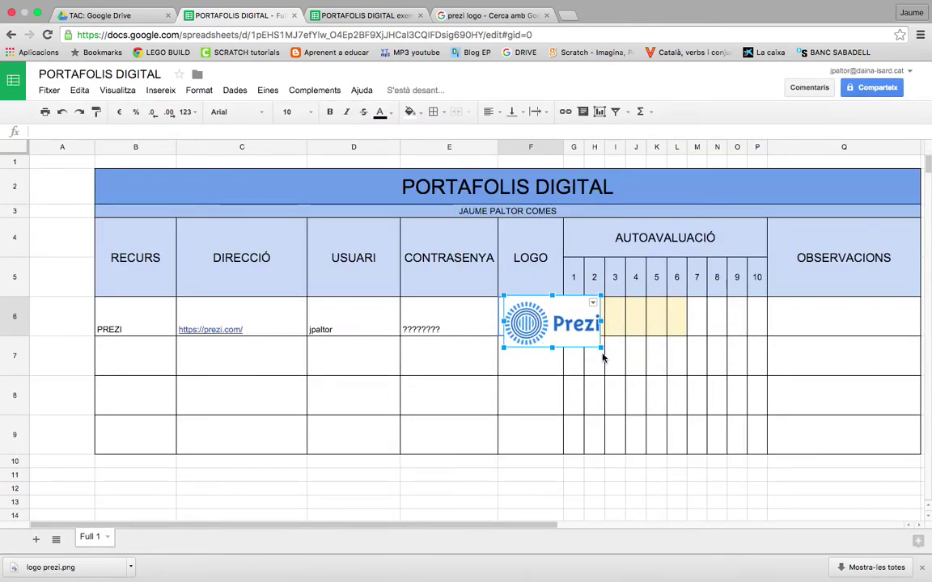
{"action": "left_click_drag", "start_coordinate": [601, 349], "coordinate": [518, 320]}
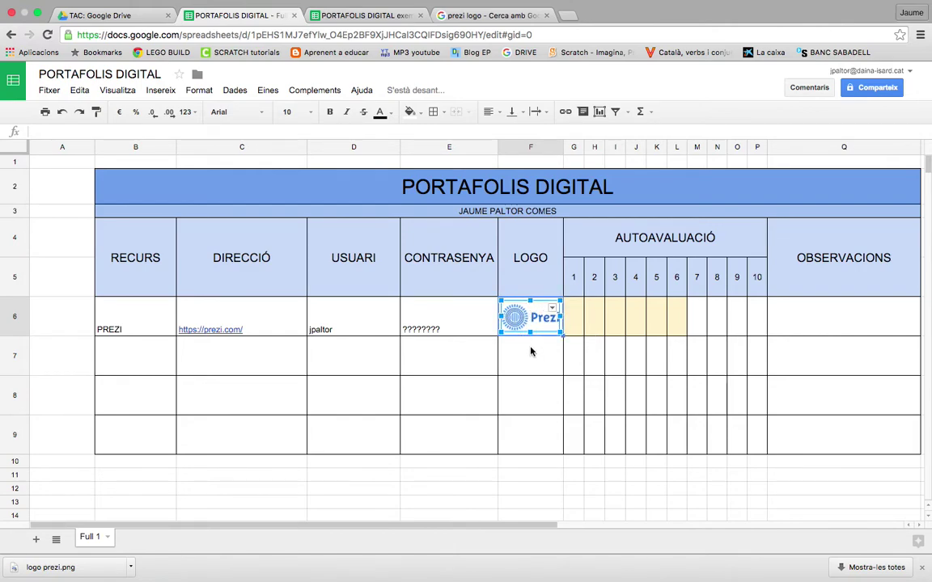
{"action": "left_click", "coordinate": [11, 316]}
{"action": "mouse_move", "coordinate": [17, 335]}
{"action": "left_mouse_down"}
{"action": "mouse_move", "coordinate": [18, 349]}
{"action": "mouse_move", "coordinate": [17, 335]}
{"action": "left_mouse_up"}
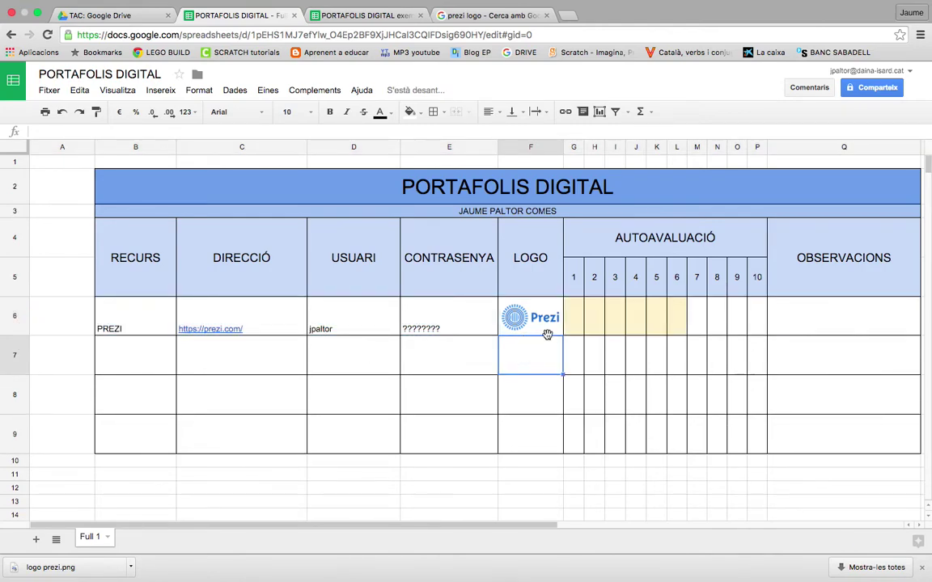
Review the PREZI row's cells and narrow column A
{"action": "left_click", "coordinate": [121, 323]}
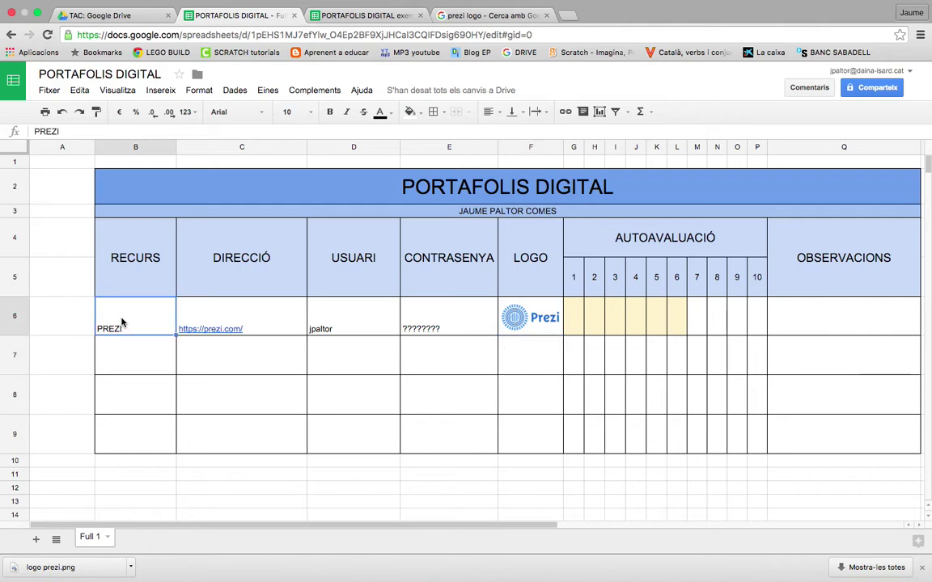
{"action": "left_click", "coordinate": [291, 322]}
{"action": "left_click", "coordinate": [377, 325]}
{"action": "left_click", "coordinate": [437, 325]}
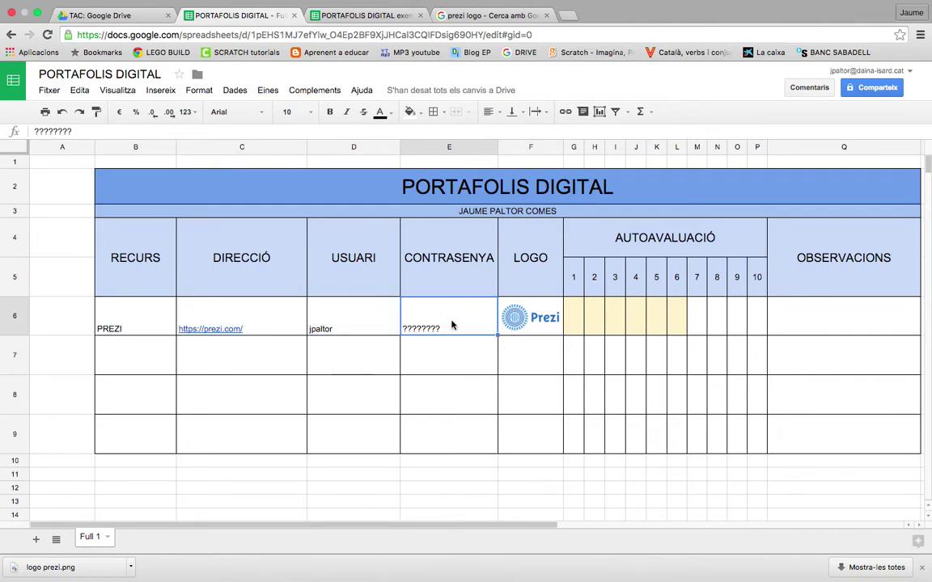
{"action": "left_click", "coordinate": [532, 324]}
{"action": "left_click", "coordinate": [678, 334]}
{"action": "left_click", "coordinate": [822, 327]}
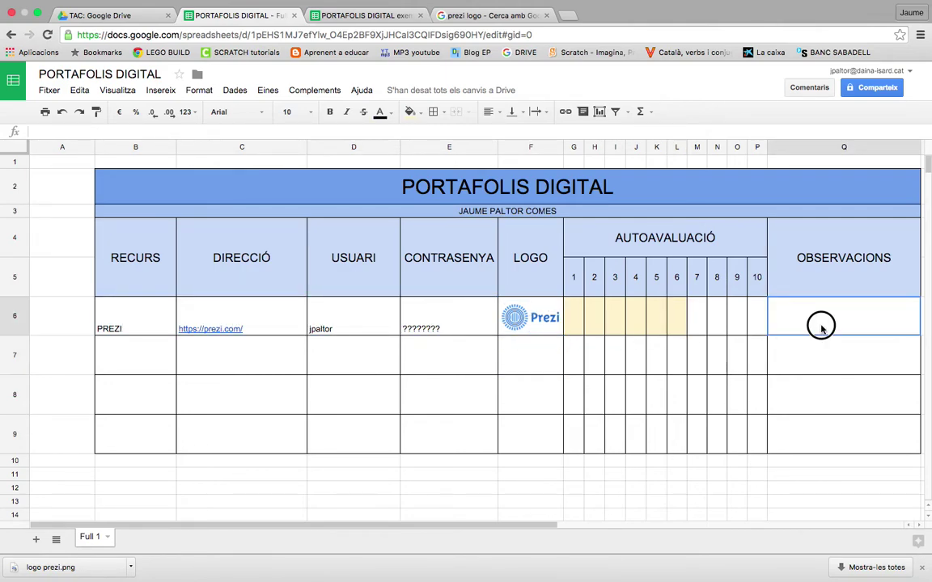
{"action": "left_click_drag", "start_coordinate": [470, 527], "coordinate": [427, 522]}
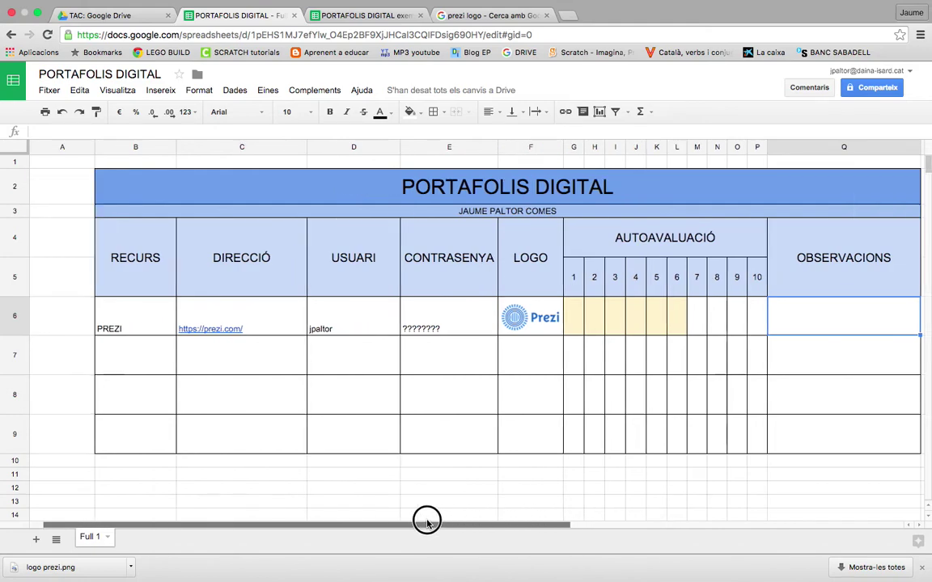
{"action": "left_click", "coordinate": [78, 148]}
{"action": "left_click_drag", "start_coordinate": [94, 148], "coordinate": [66, 147]}
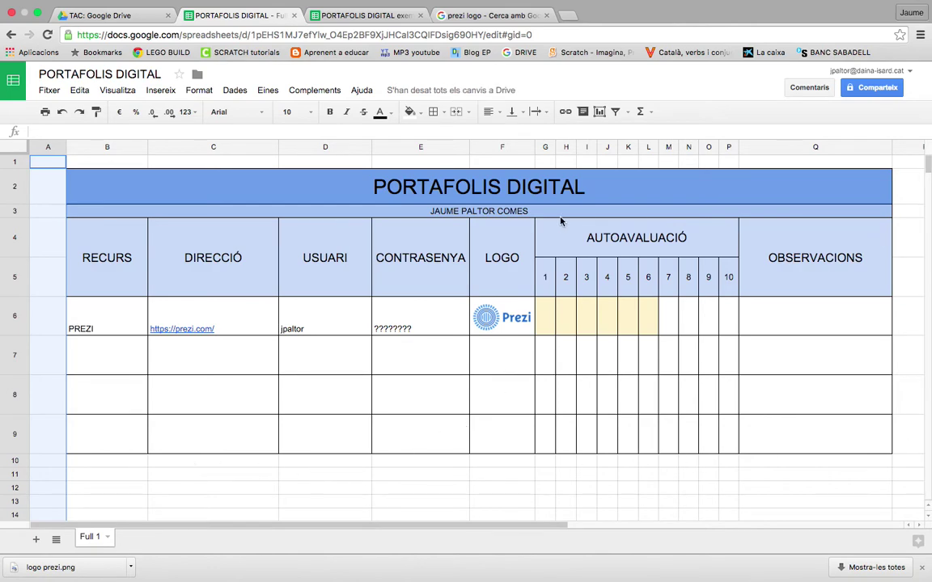
Narrow the USUARI column D so the CONTRASENYA and LOGO columns shift left
{"action": "left_click_drag", "start_coordinate": [551, 526], "coordinate": [469, 520]}
{"action": "left_click", "coordinate": [340, 147]}
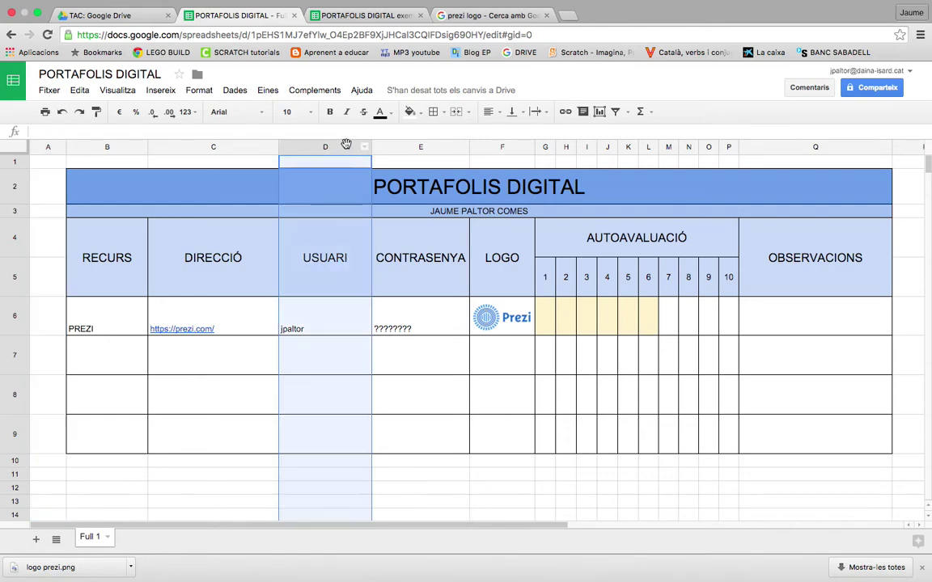
{"action": "left_click_drag", "start_coordinate": [372, 146], "coordinate": [352, 145]}
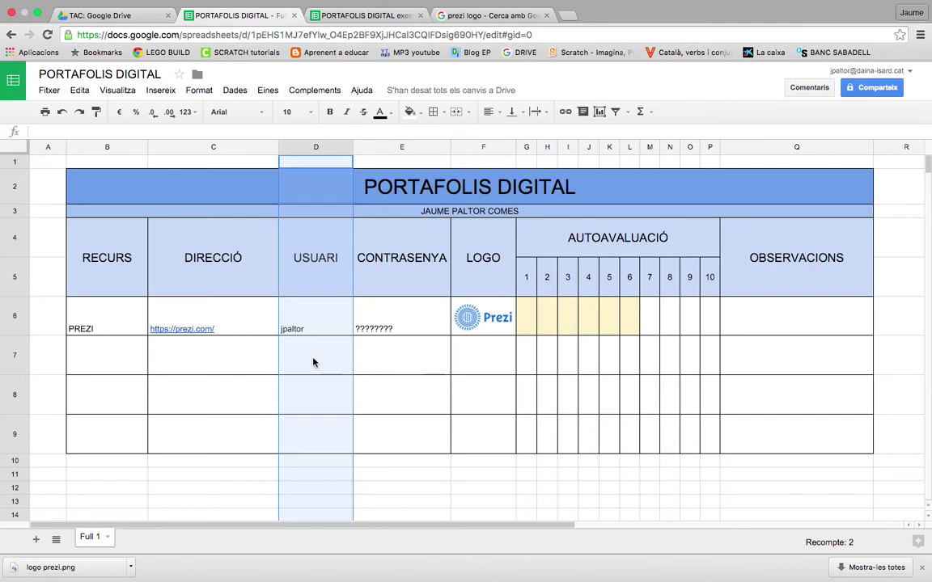
{"action": "left_click", "coordinate": [121, 365]}
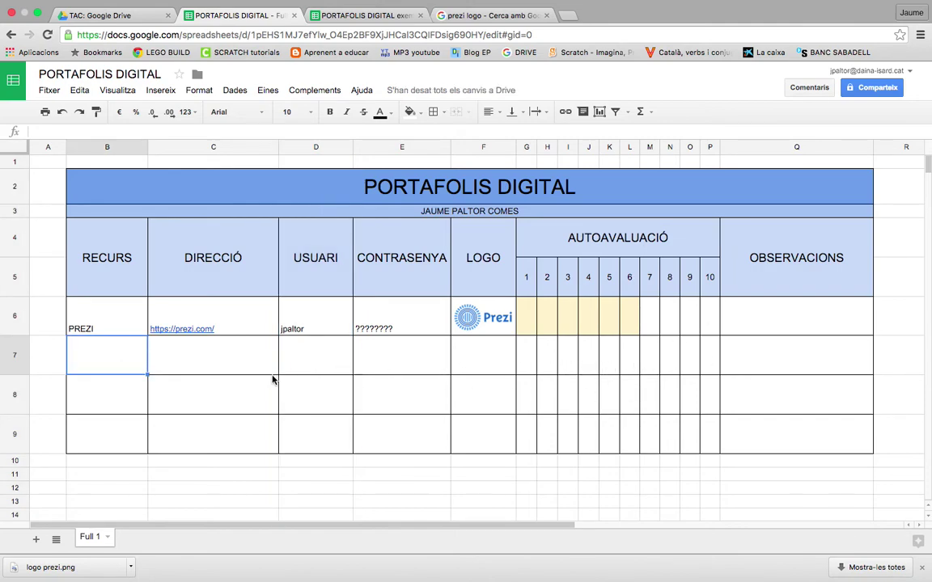
{"action": "left_click", "coordinate": [101, 319]}
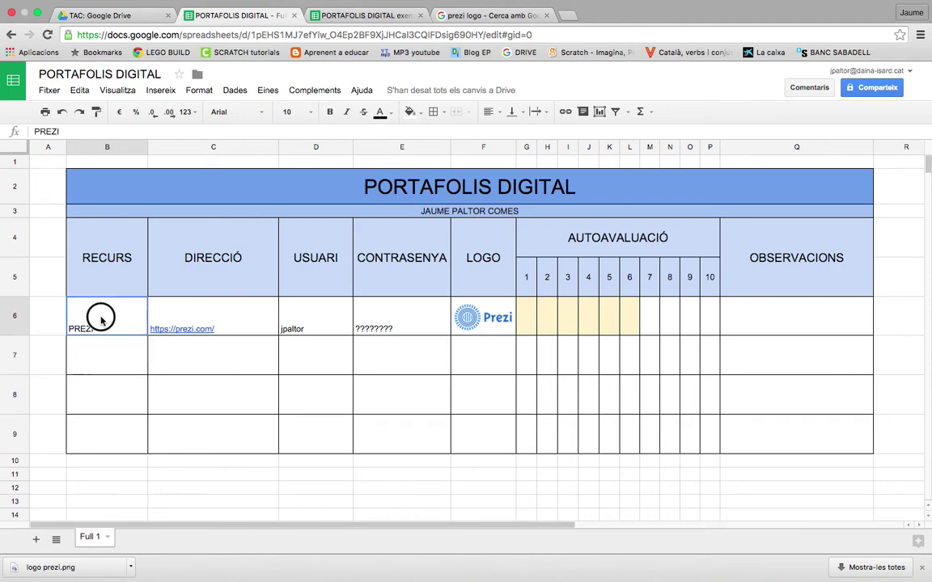
Align the Prezi row B6:Q6 to Centre horizontally and Middle vertically
{"action": "left_click_drag", "start_coordinate": [109, 316], "coordinate": [757, 323]}
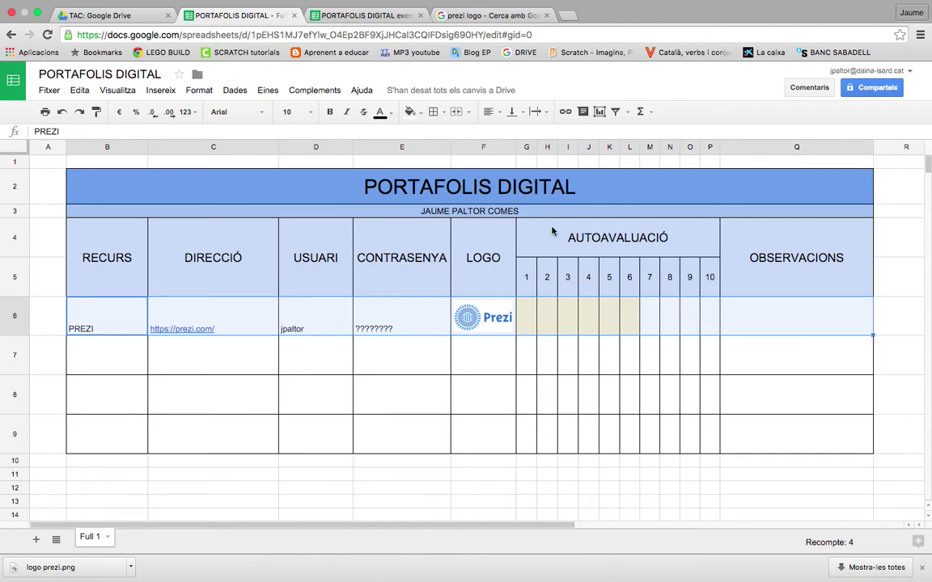
{"action": "left_click", "coordinate": [499, 115]}
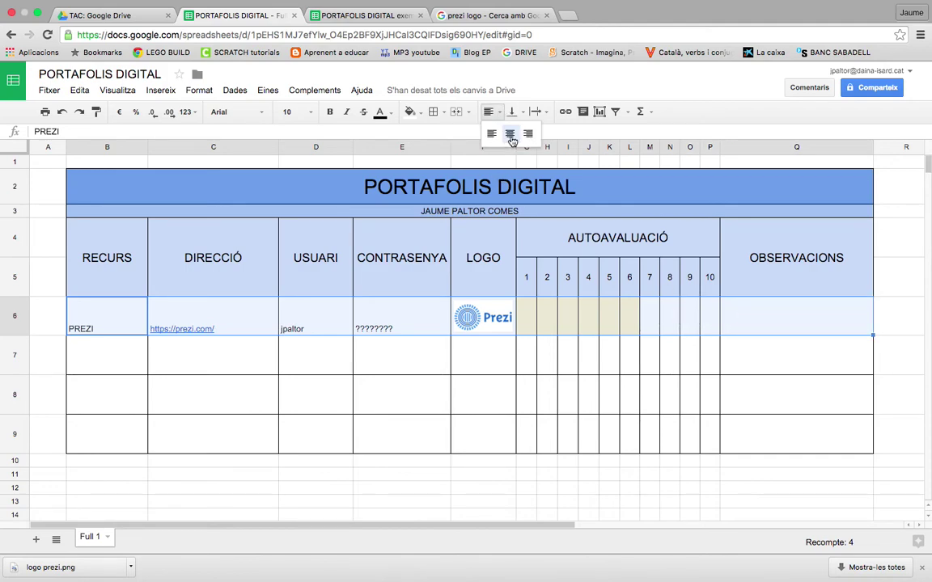
{"action": "left_click", "coordinate": [510, 133]}
{"action": "left_click", "coordinate": [525, 112]}
{"action": "left_click", "coordinate": [534, 132]}
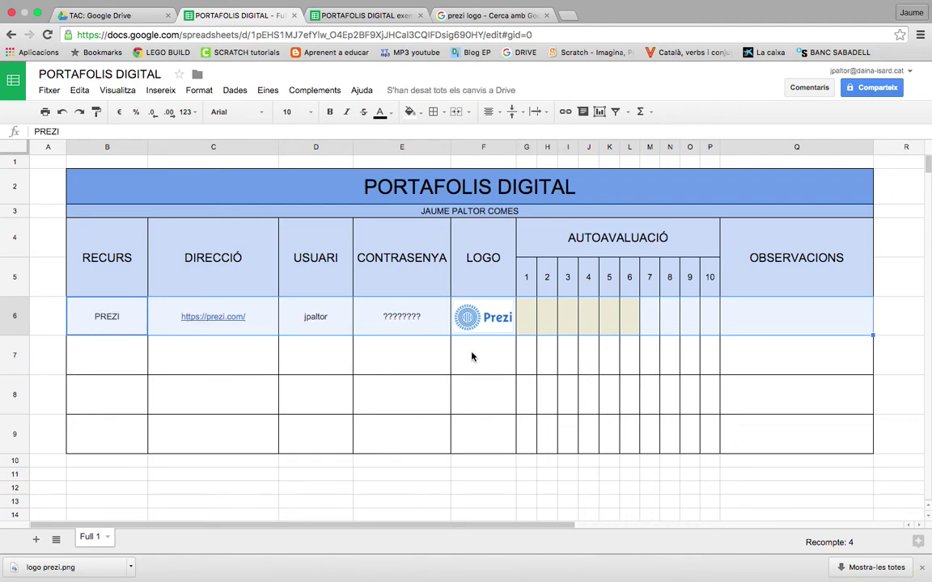
{"action": "left_click", "coordinate": [243, 111]}
{"action": "left_click", "coordinate": [343, 363]}
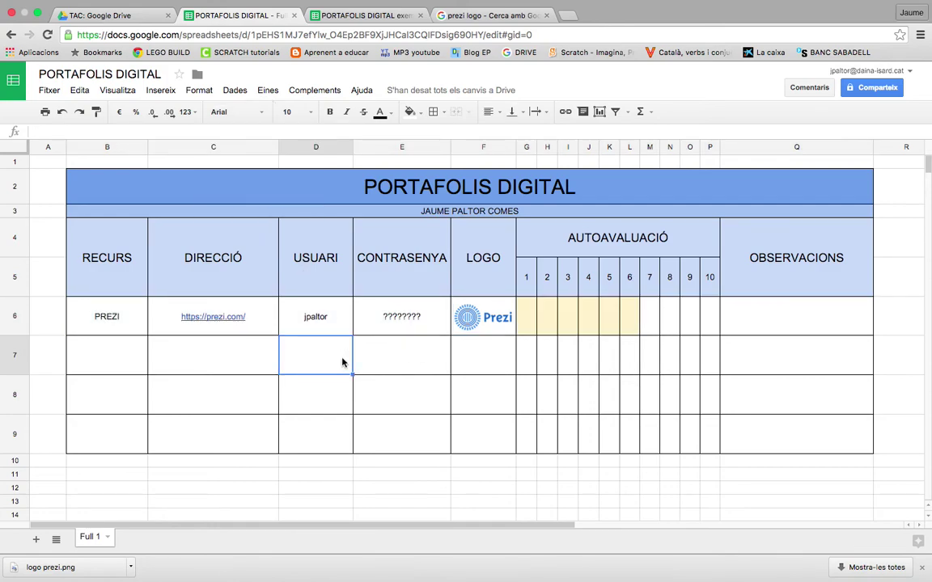
Go to the third browser tab, 'PORTAFOLIS DIGITAL exemple alumnes'
{"action": "left_click", "coordinate": [369, 15]}
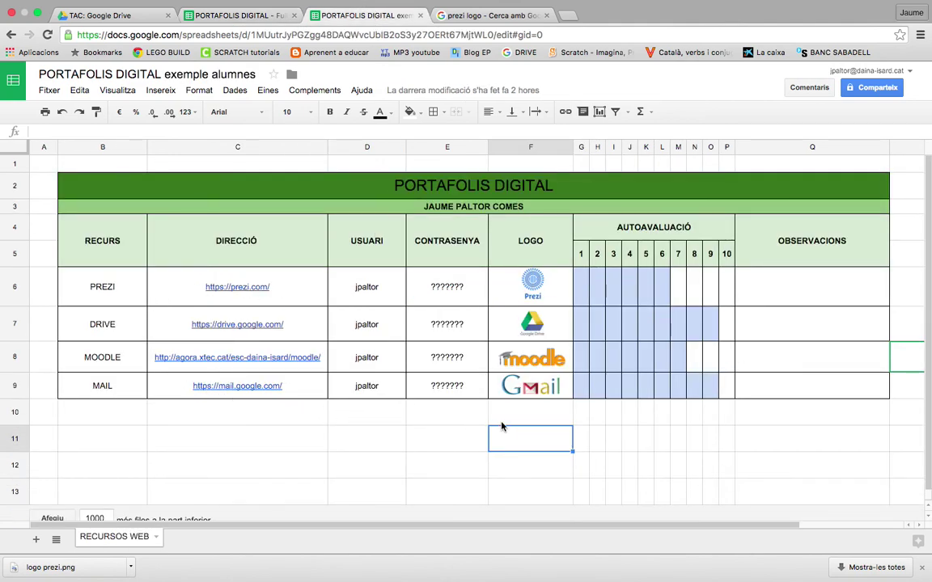